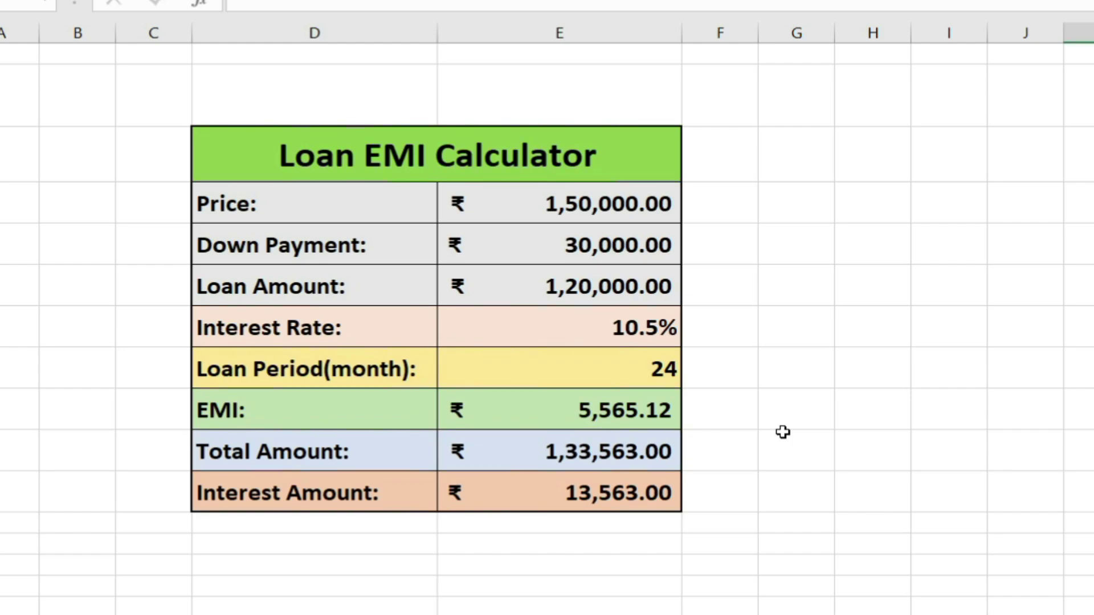
- Set the price in the loan EMI calculator to 2,50,000
click(579, 205)
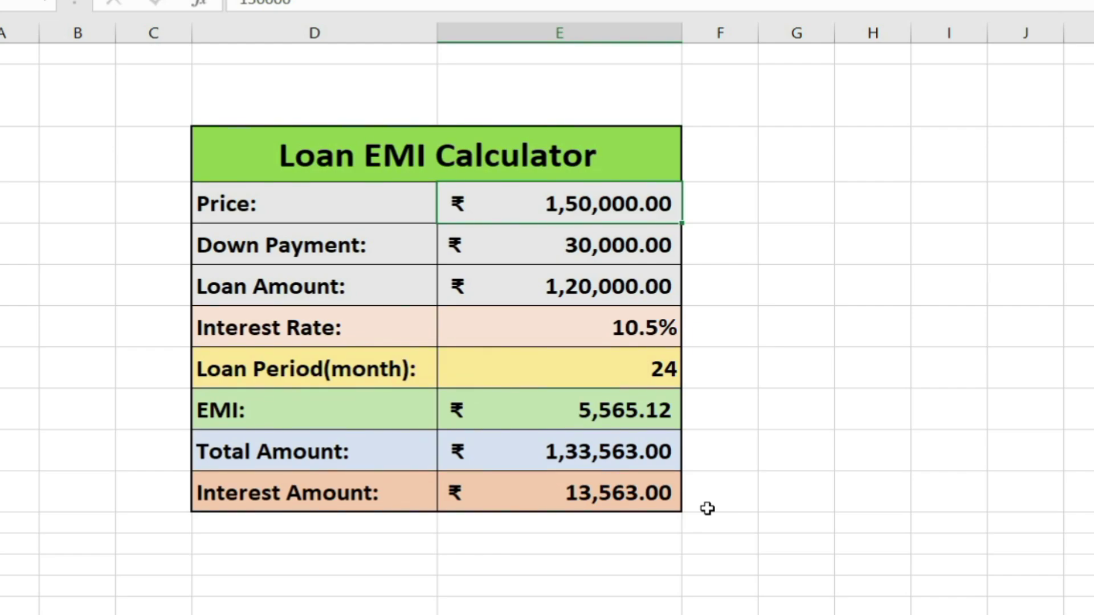
click(925, 294)
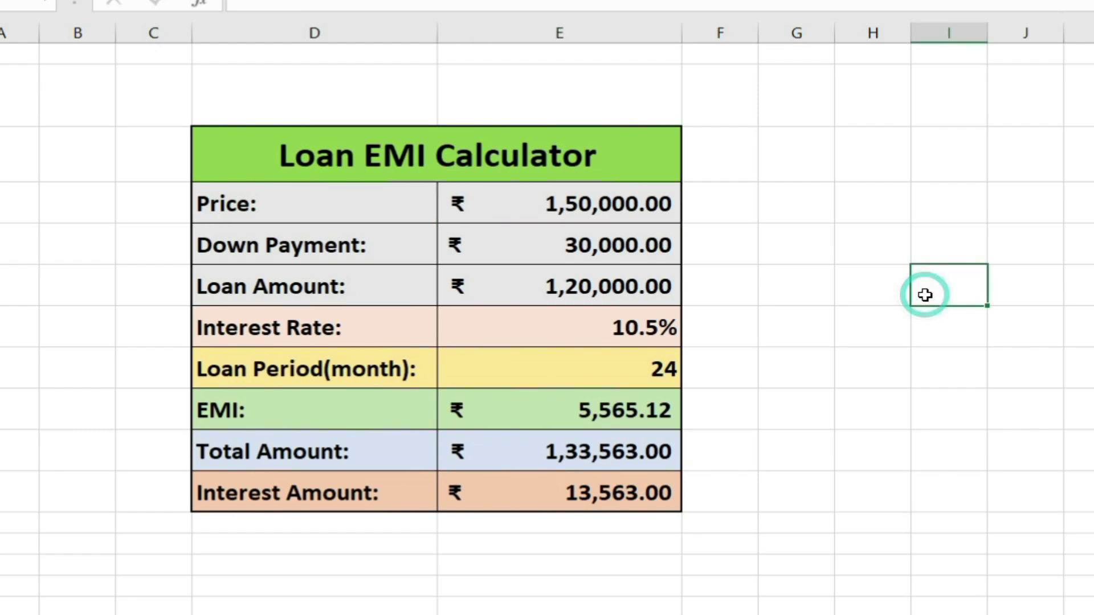
click(585, 210)
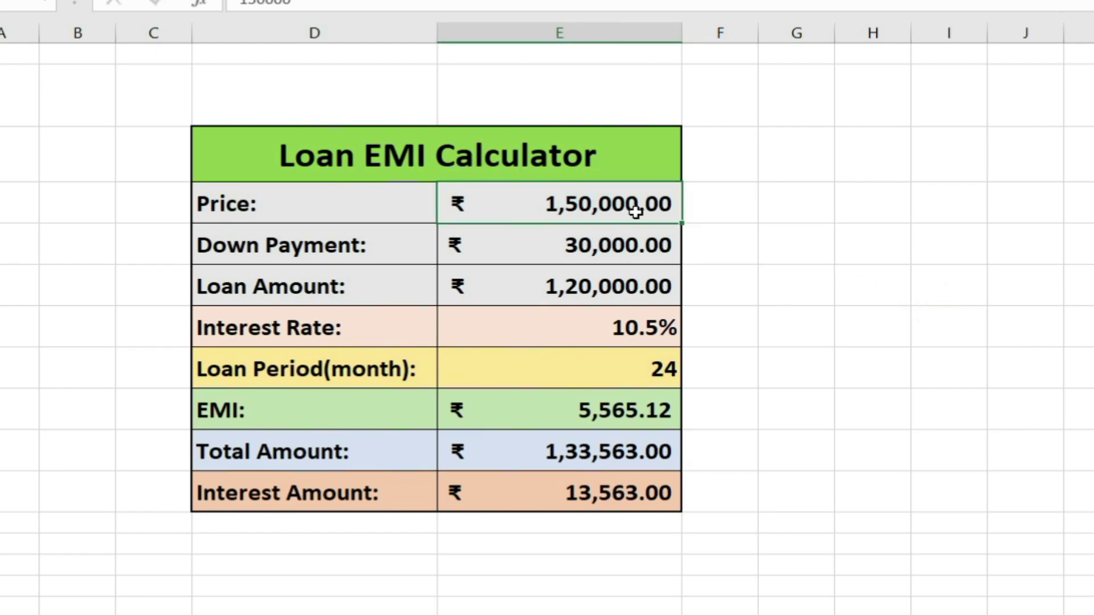
text(2)
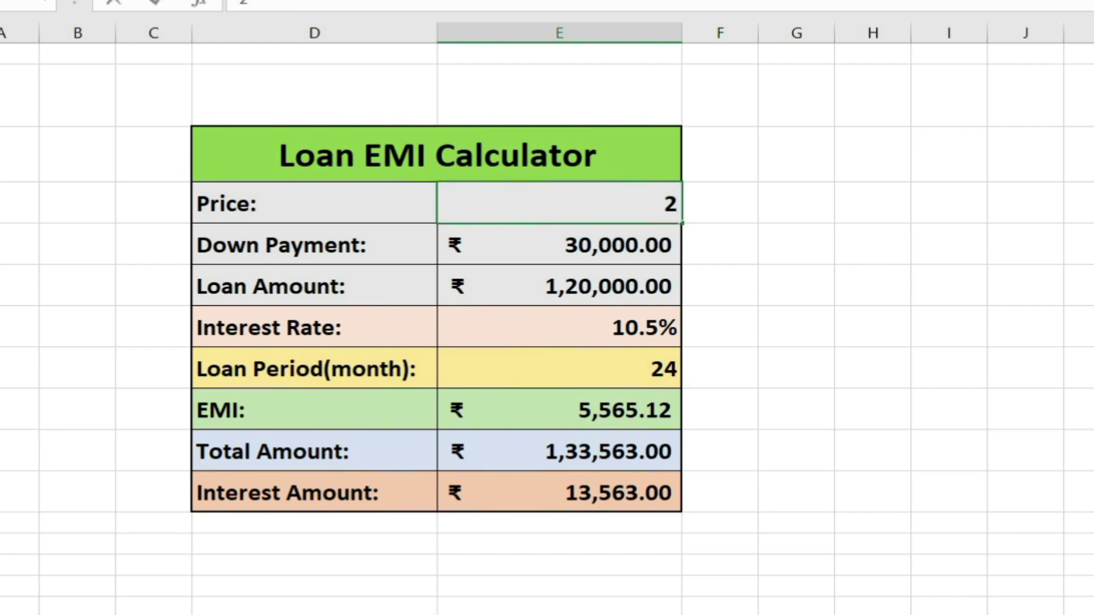
text(,50,000)
key(Return)
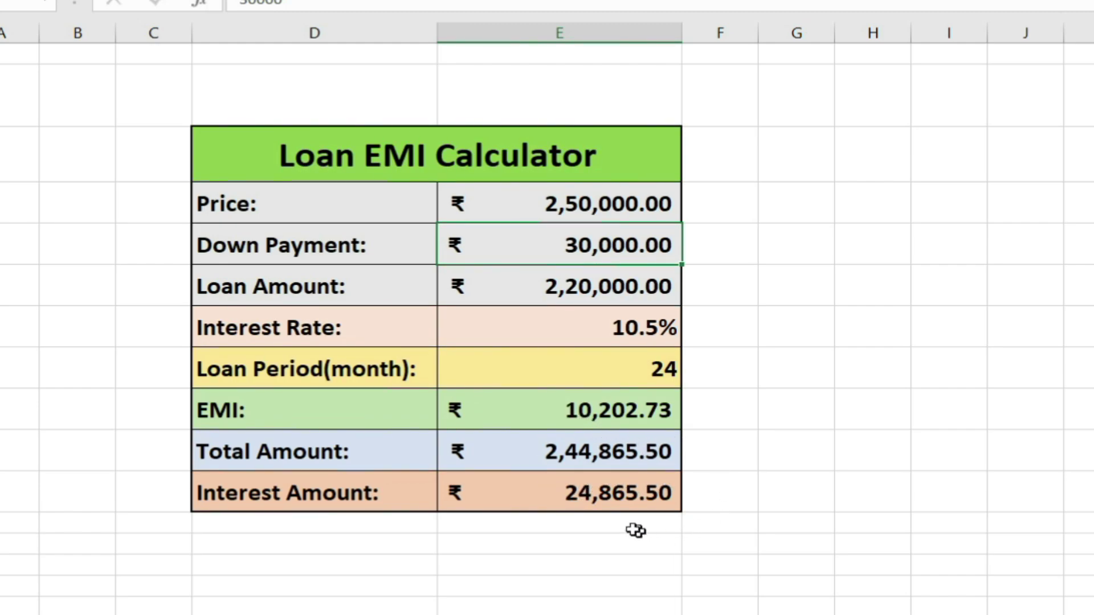
click(896, 412)
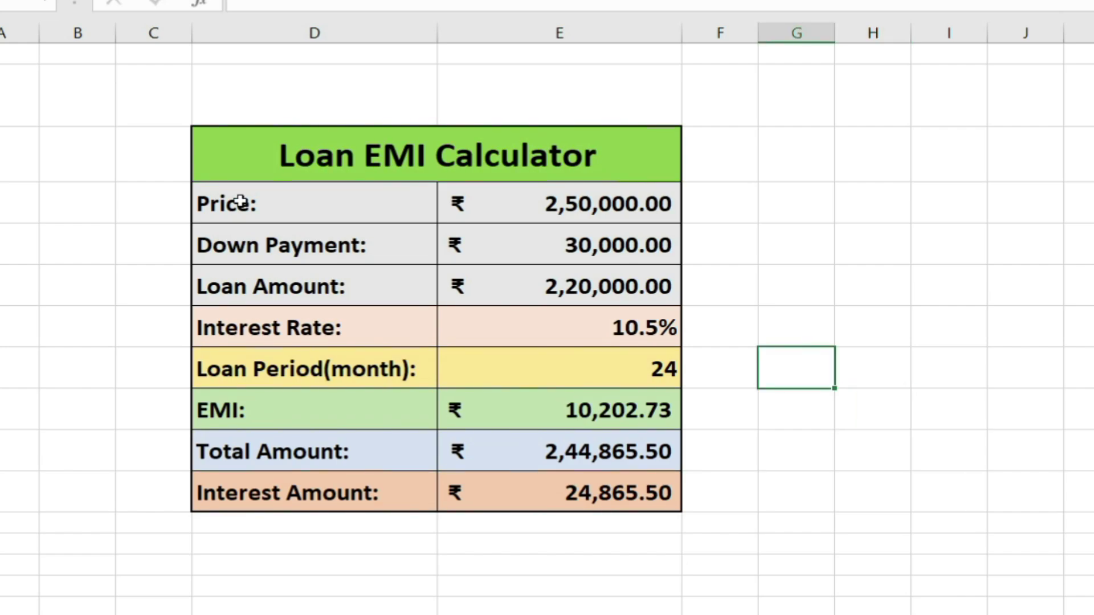
click(238, 203)
click(610, 214)
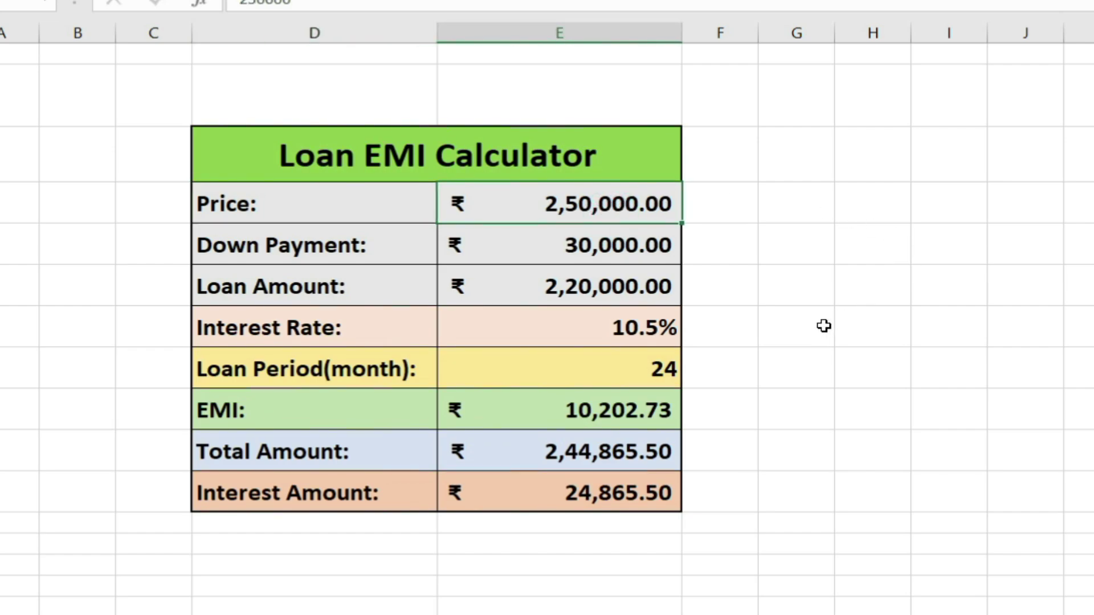
click(276, 251)
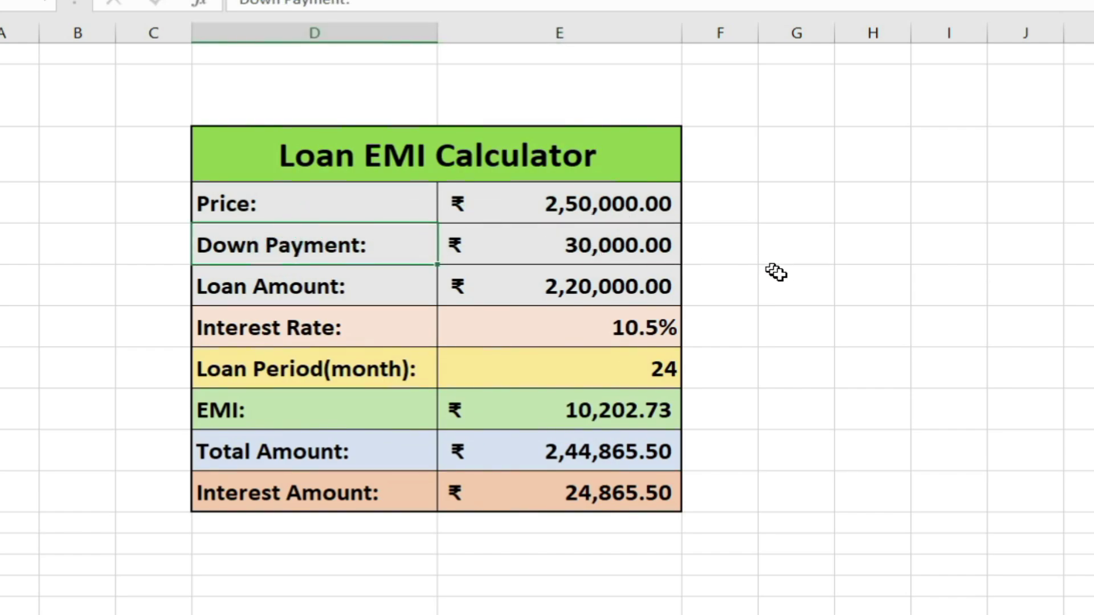
click(624, 236)
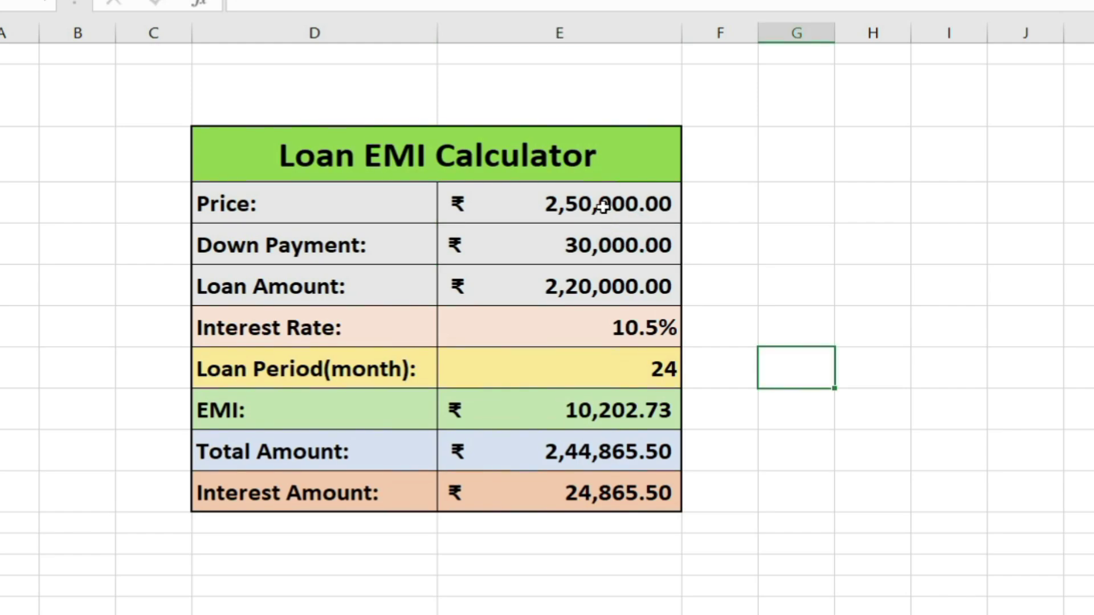
- Set the price to 200000 and the down payment to 60000 in the loan calculator
click(604, 212)
text(2000)
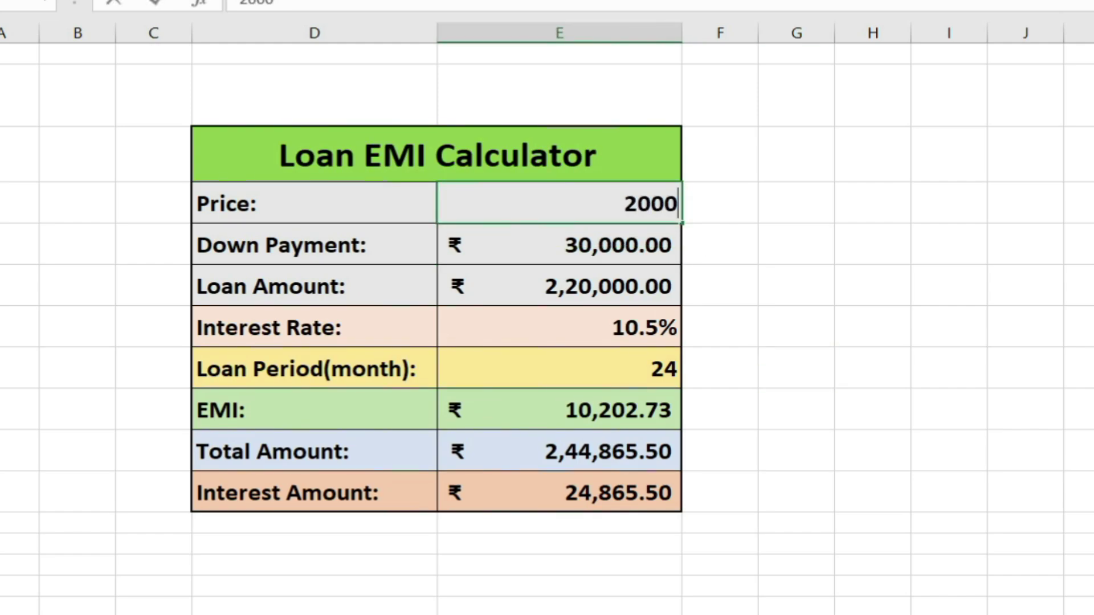
text(00)
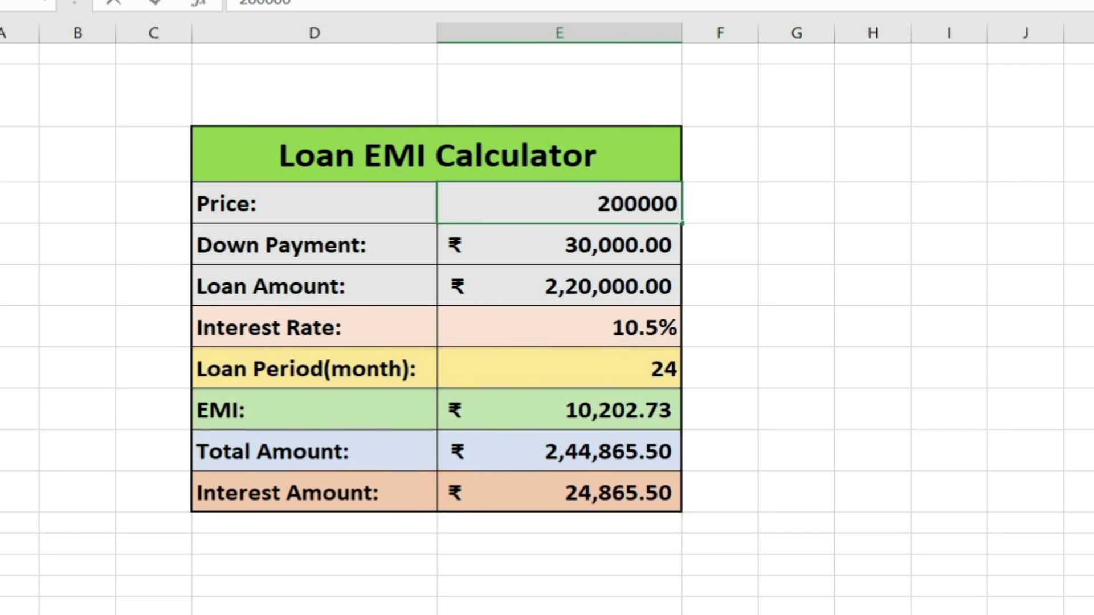
key(Return)
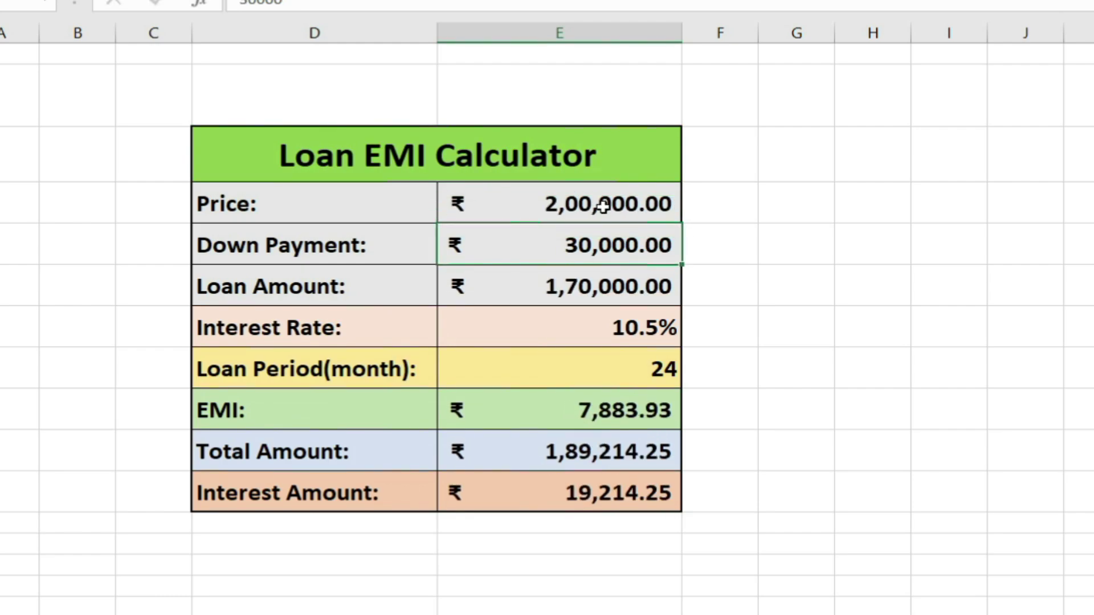
click(598, 255)
text(60000)
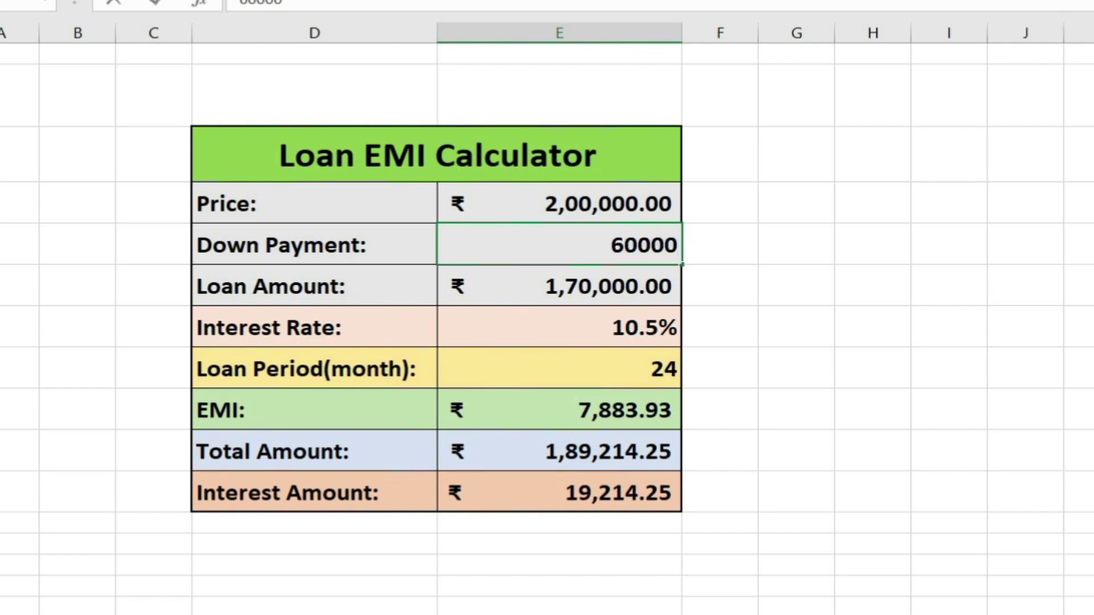
key(Return)
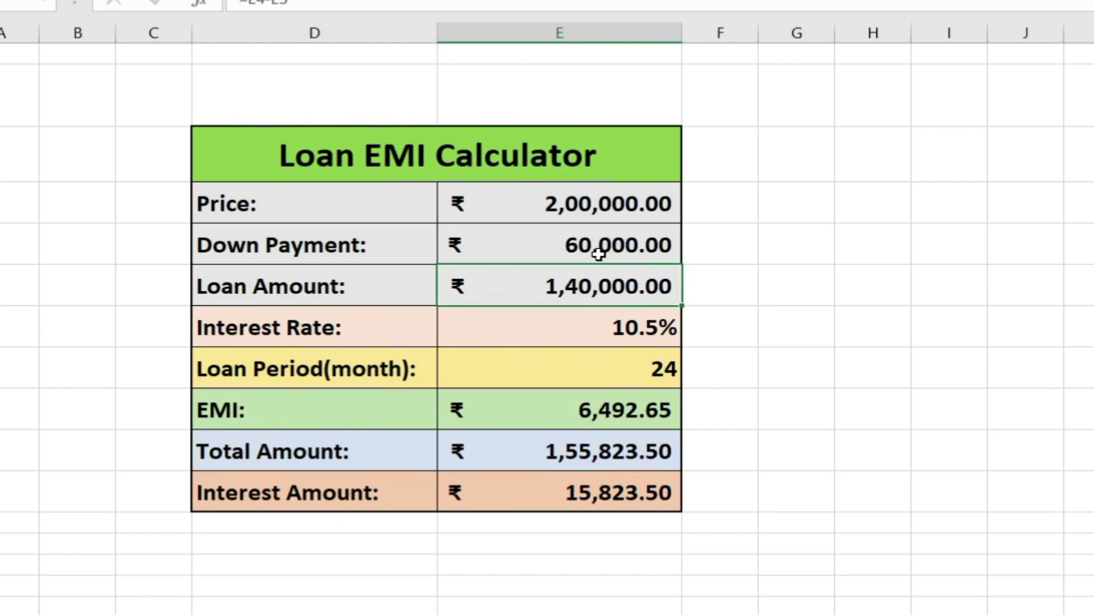
click(817, 241)
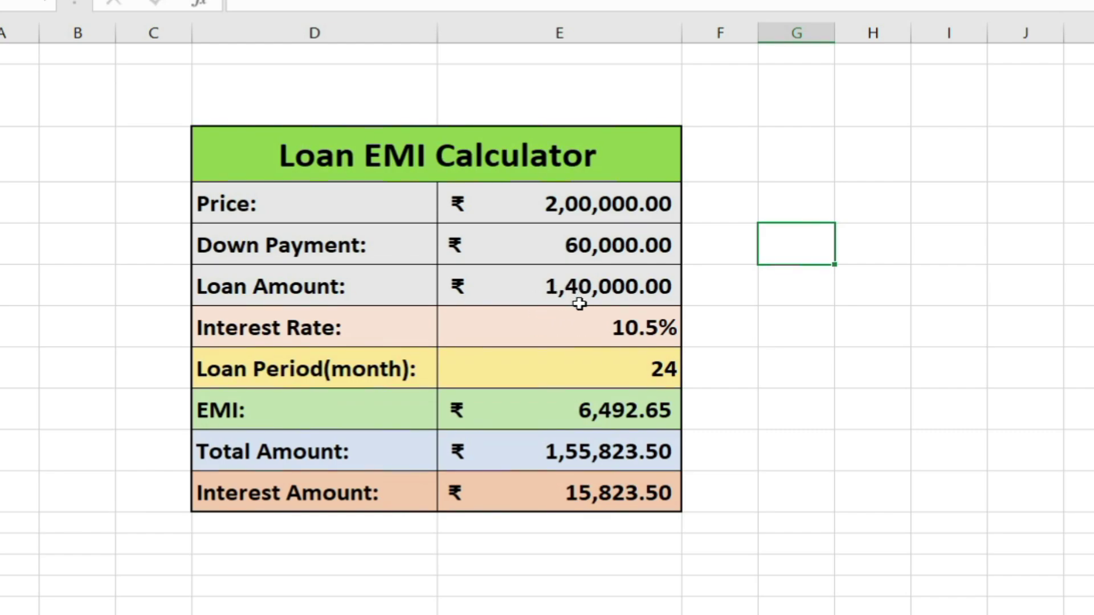
- Clear the value cells for Loan Amount, EMI, Total Amount and Interest Amount
click(620, 282)
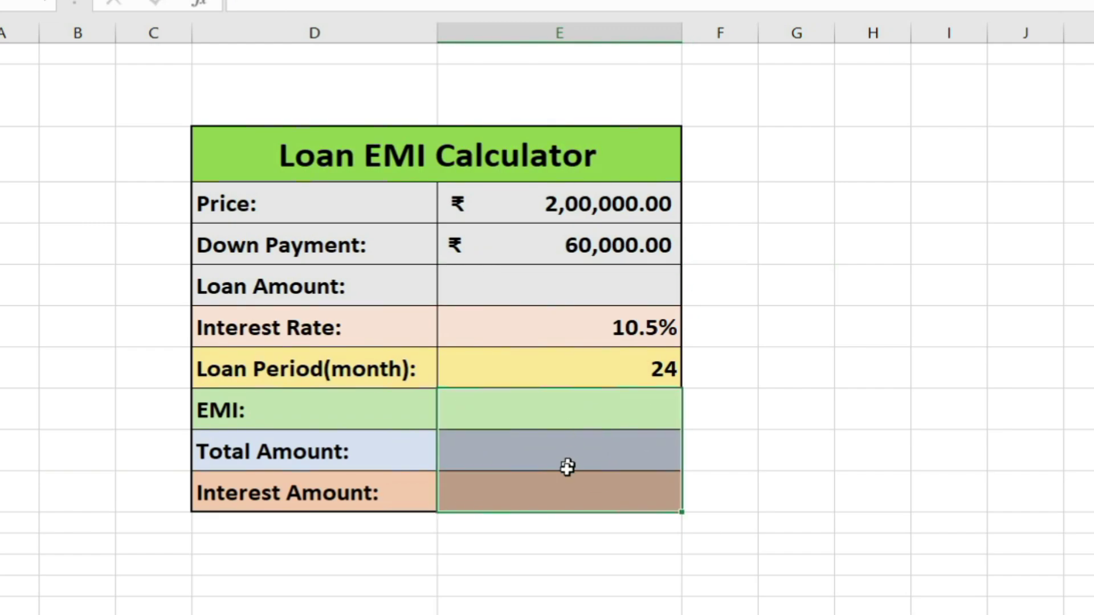
click(801, 419)
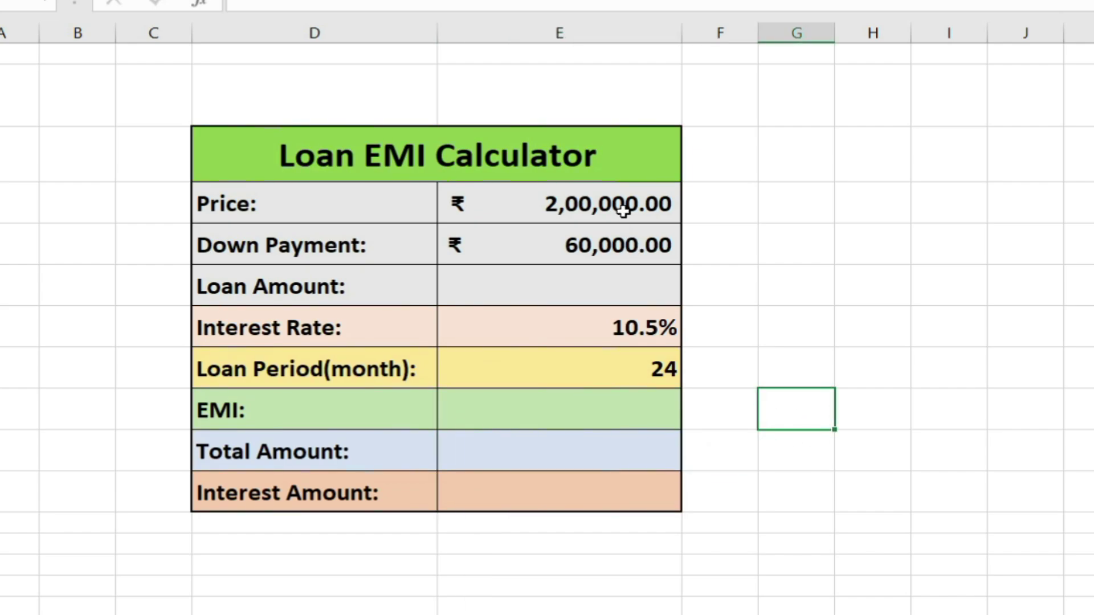
click(864, 247)
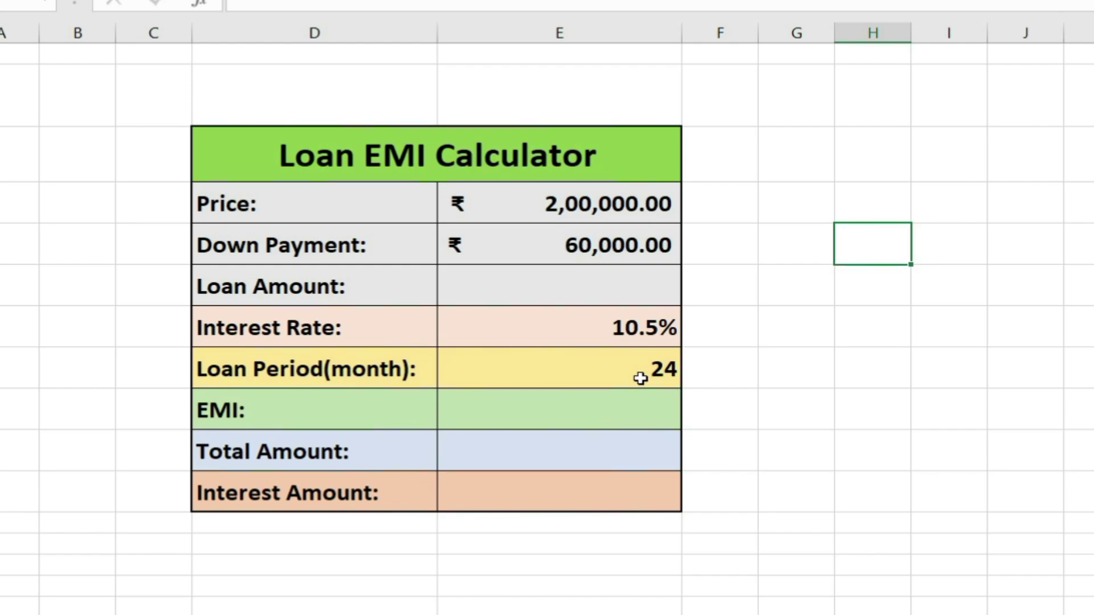
- Calculate the loan amount as price minus down payment with the formula =E4-E5
click(613, 288)
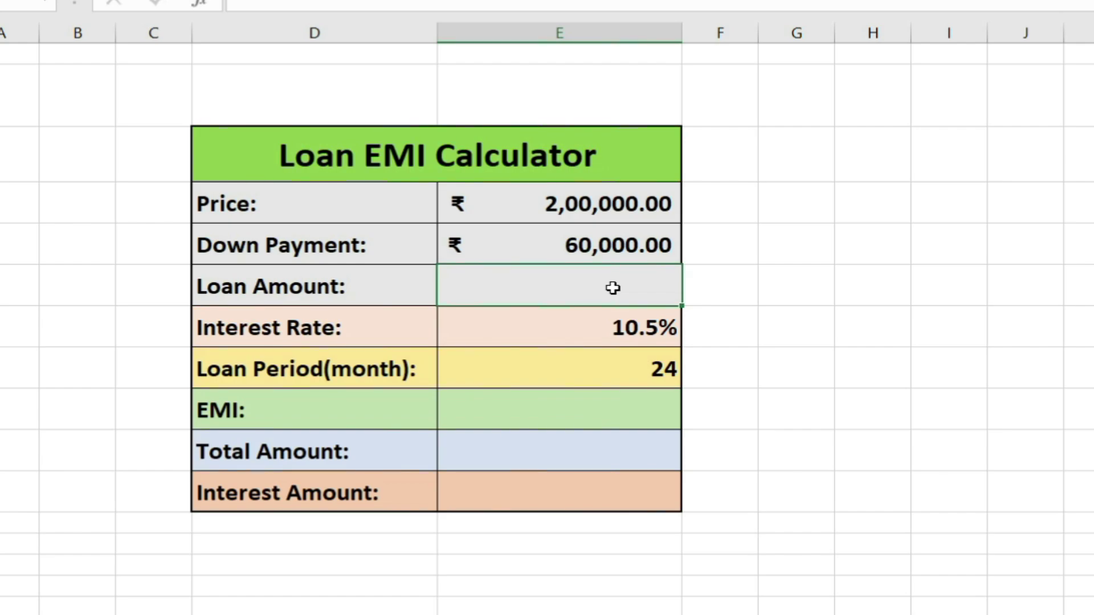
text(=)
click(594, 209)
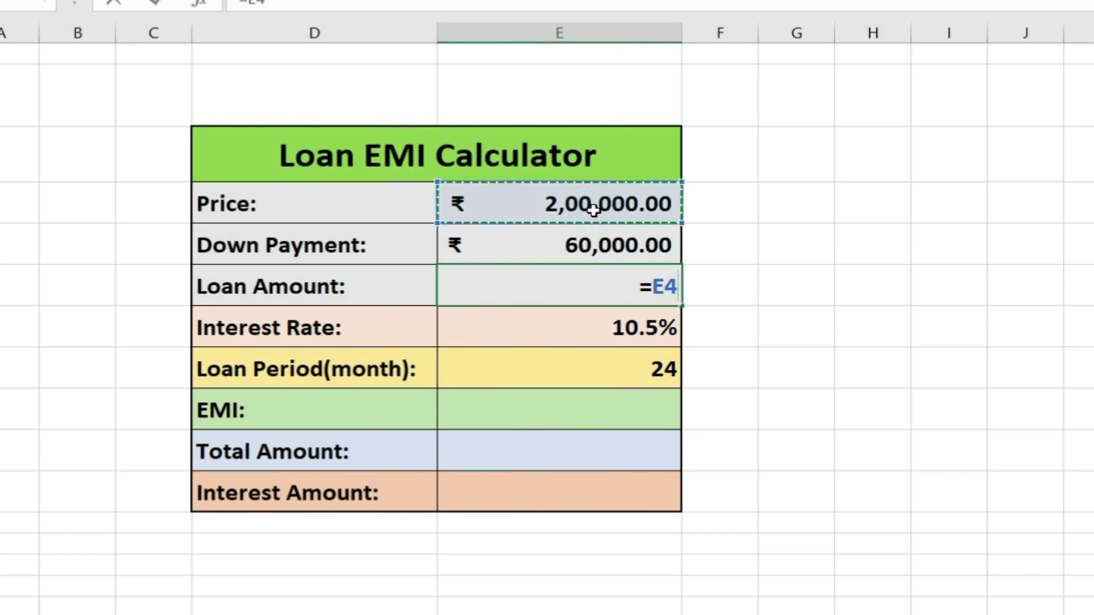
text(-)
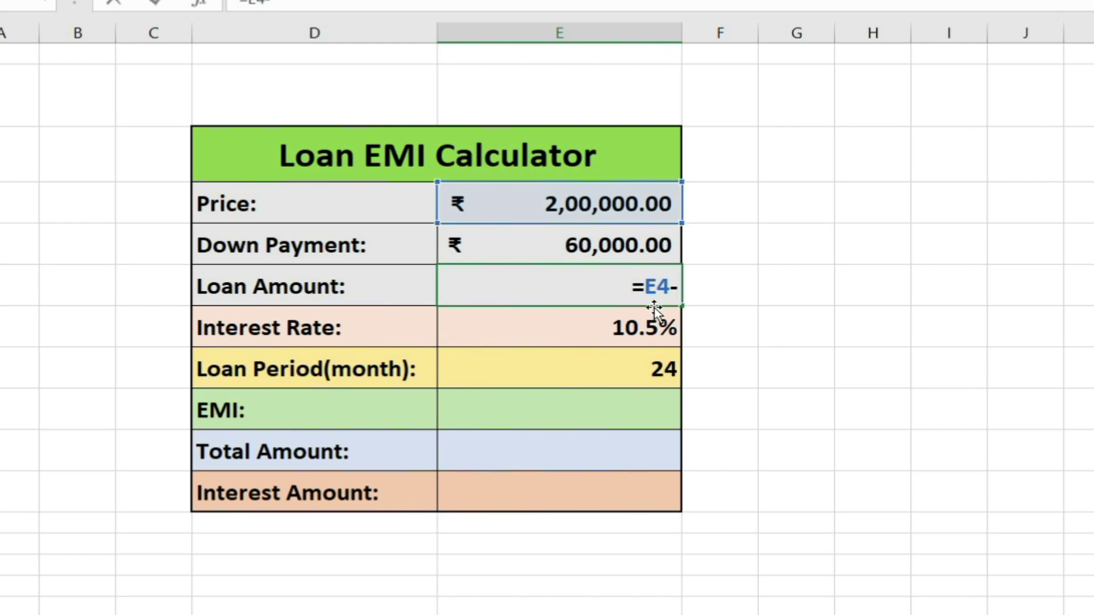
click(585, 244)
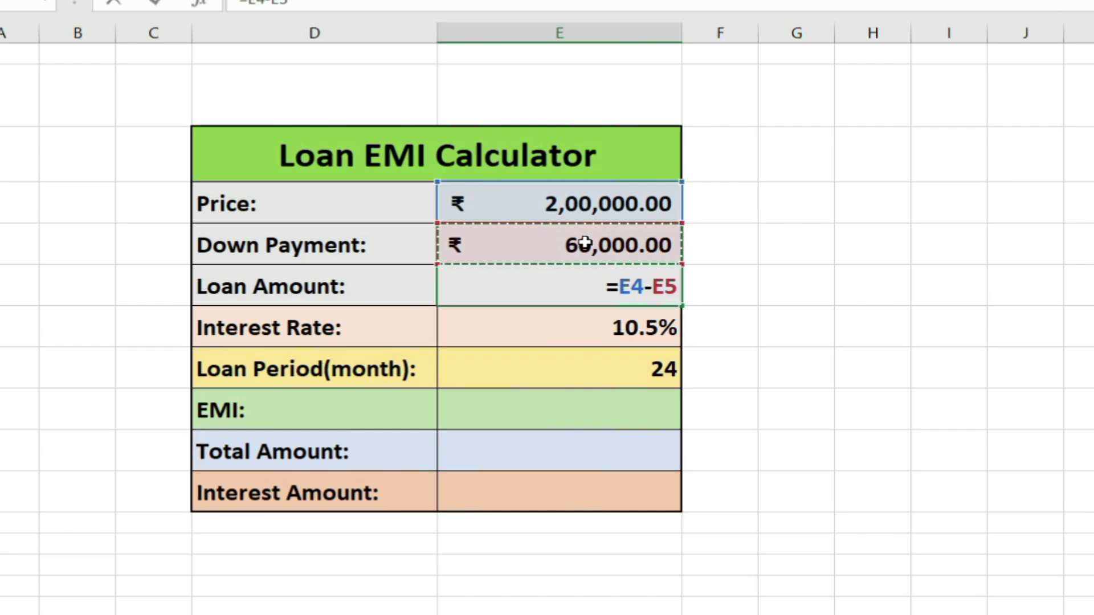
key(Return)
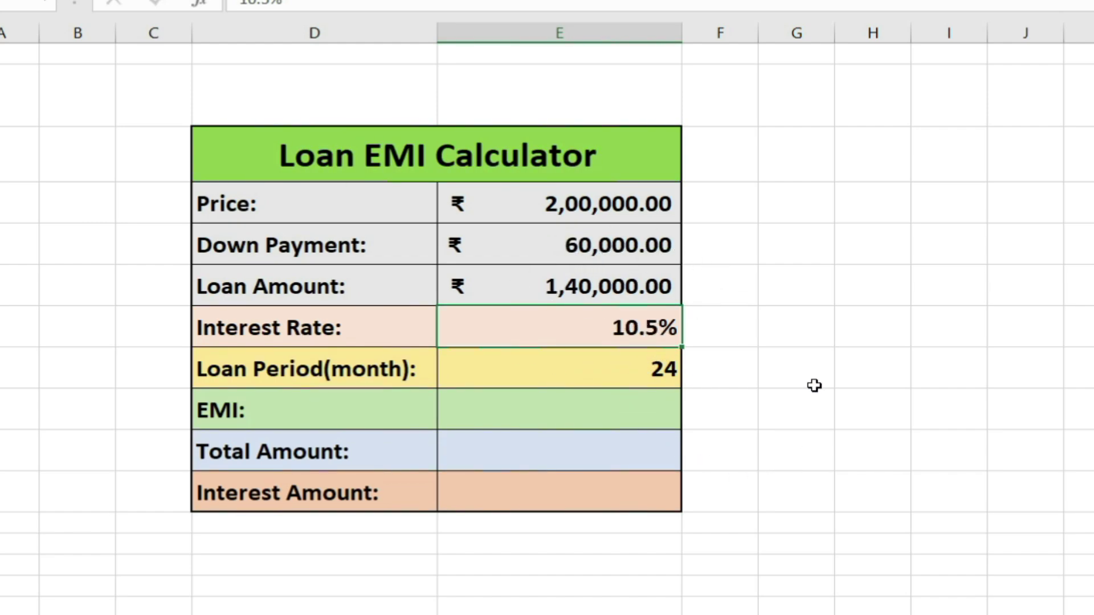
- Set the interest rate to 9.8% and the loan period to 36 months
click(579, 329)
text(9.8)
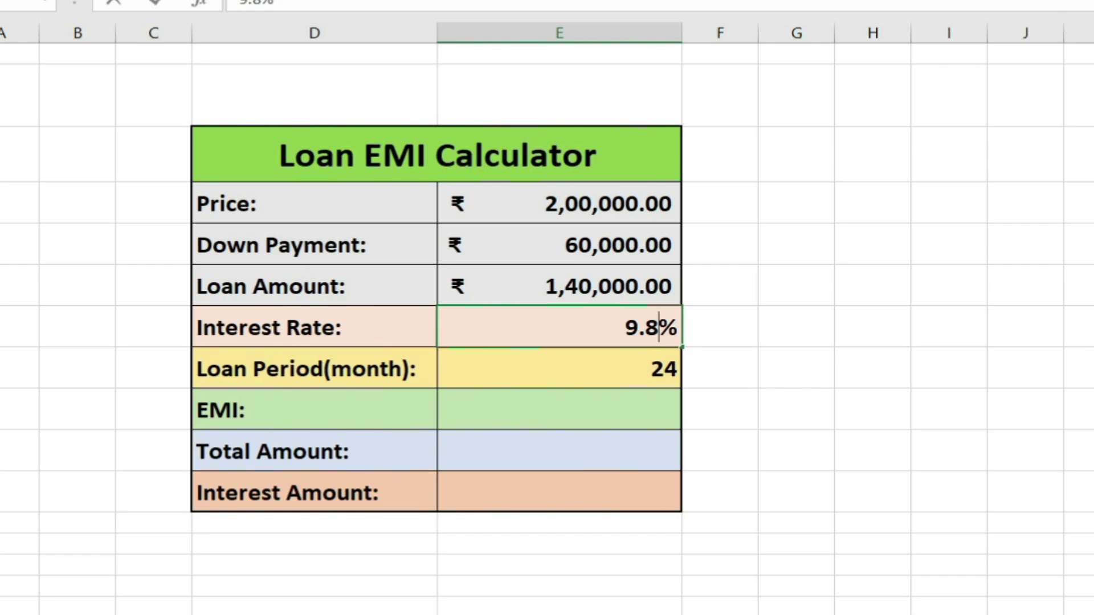
key(Return)
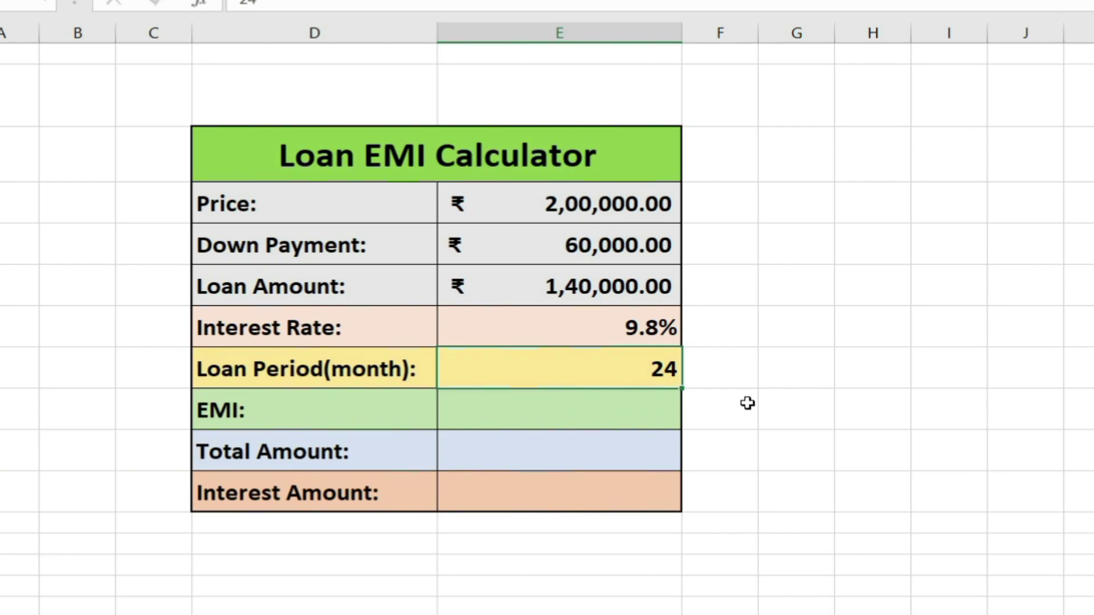
click(706, 417)
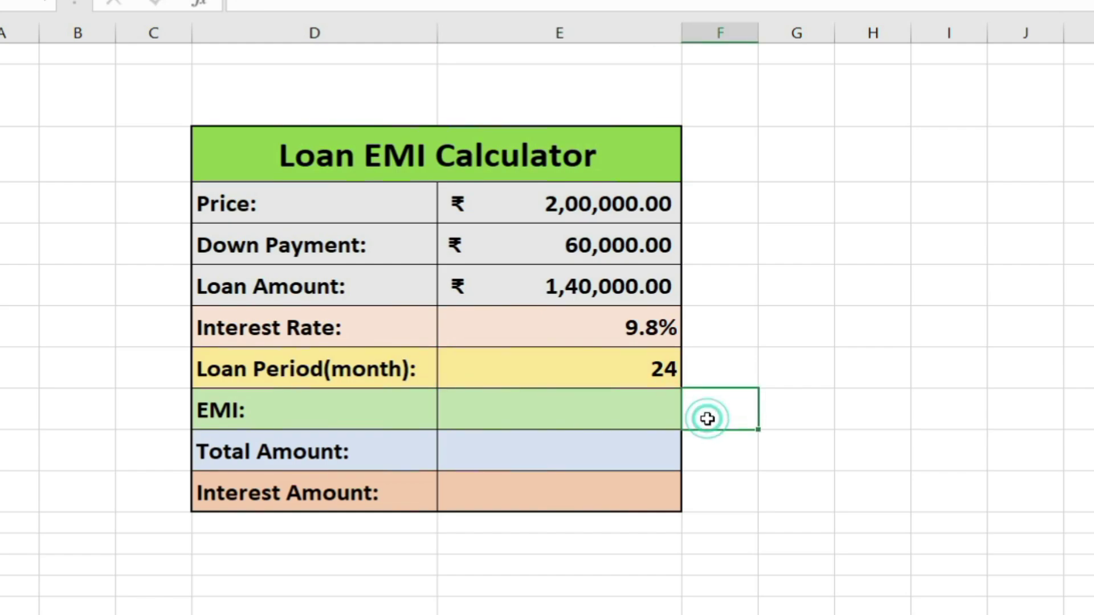
click(627, 370)
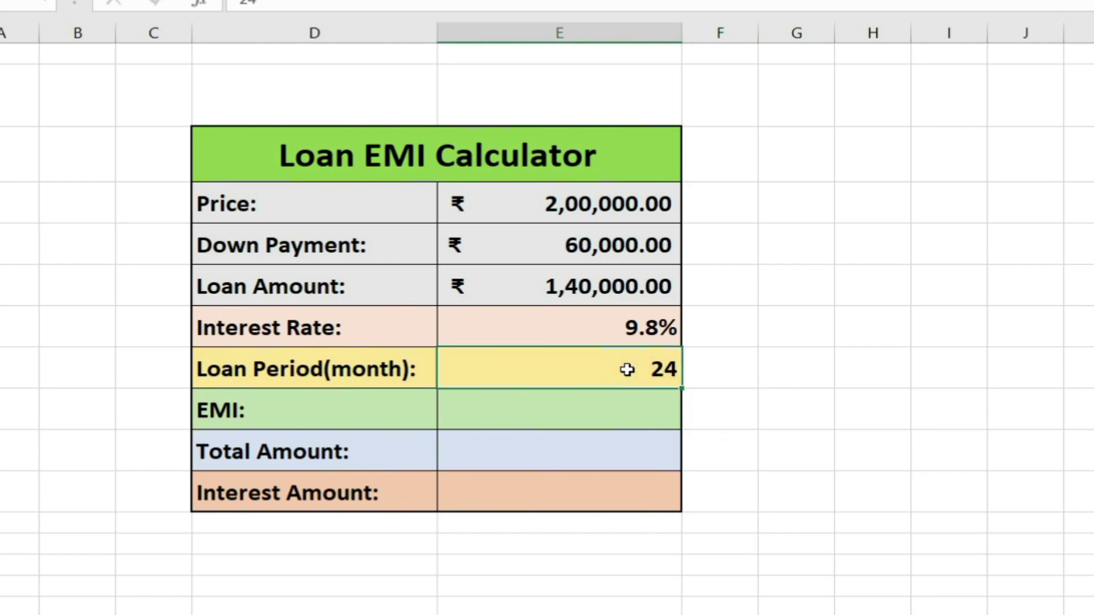
text(3)
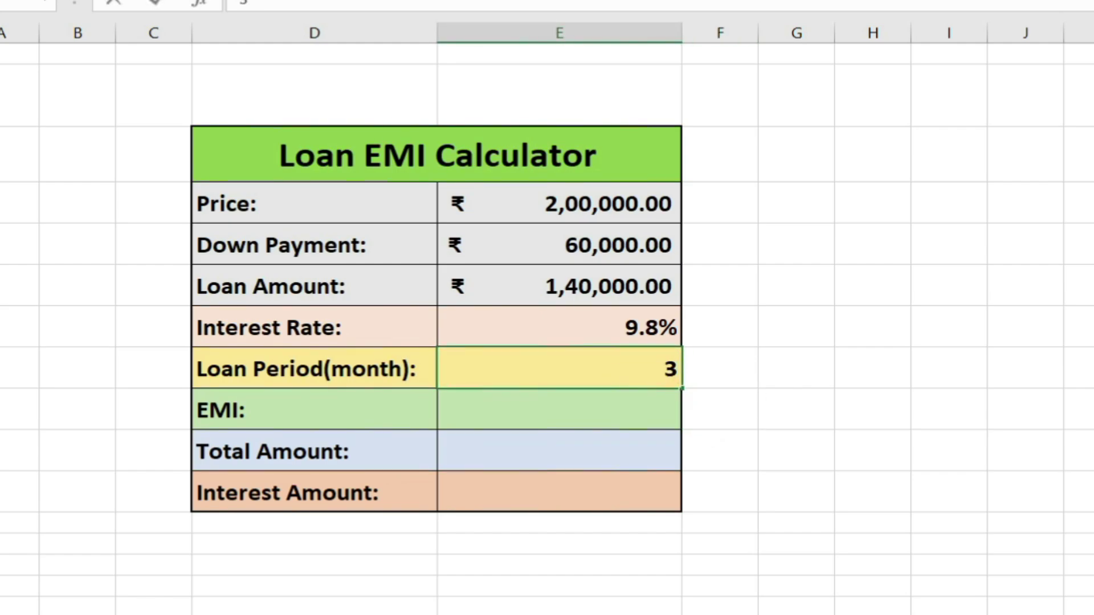
text(6)
key(Return)
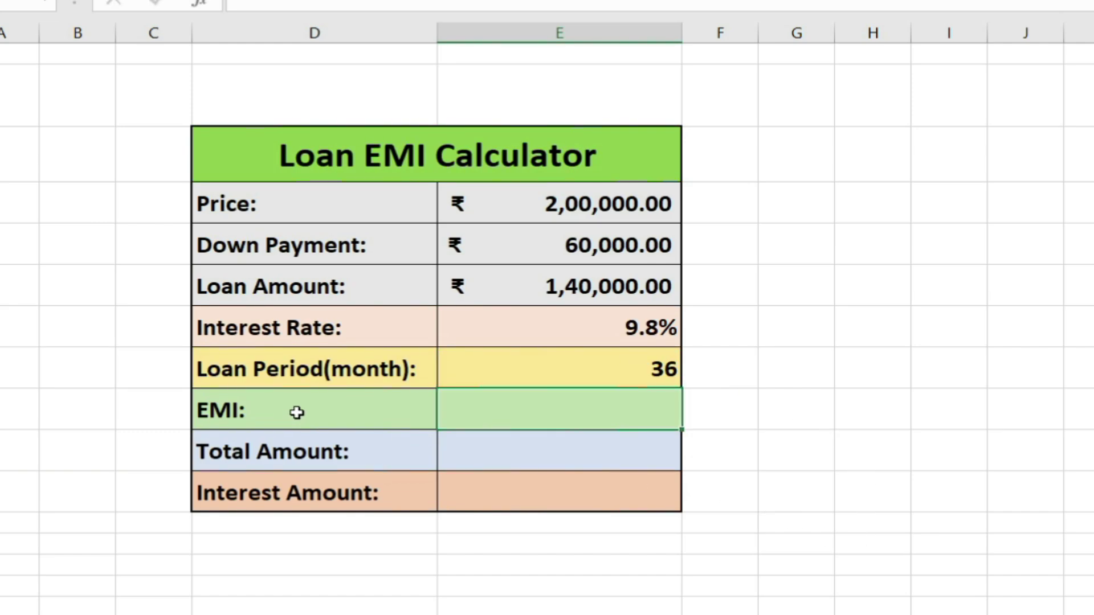
- Calculate the EMI from the monthly interest rate, loan period and loan amount with the formula =PMT(E7/12,E8,E6)
click(491, 412)
text(=)
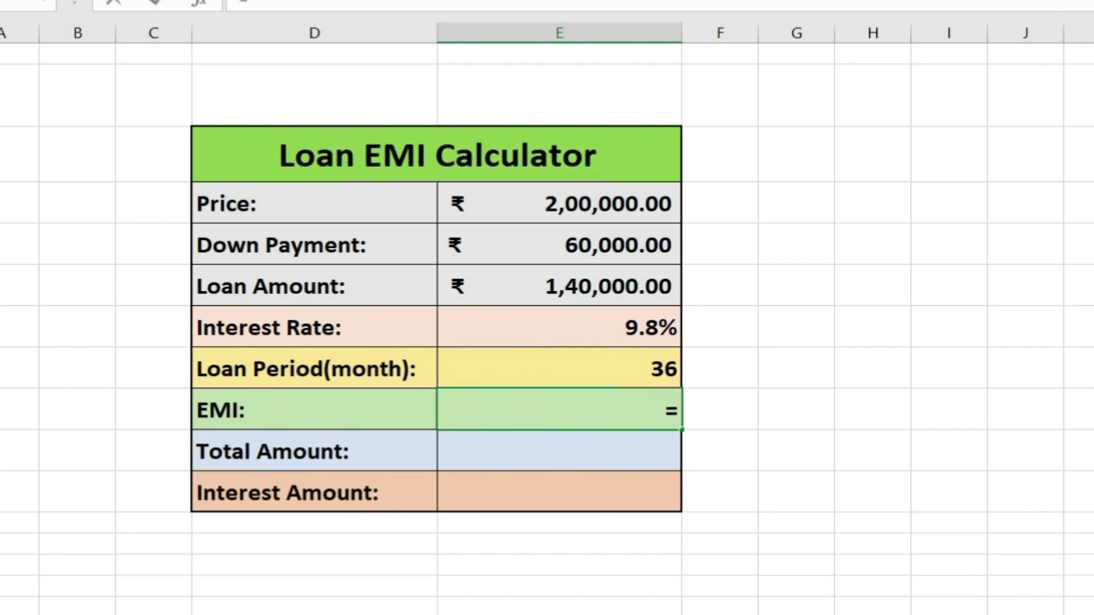
text(PMT)
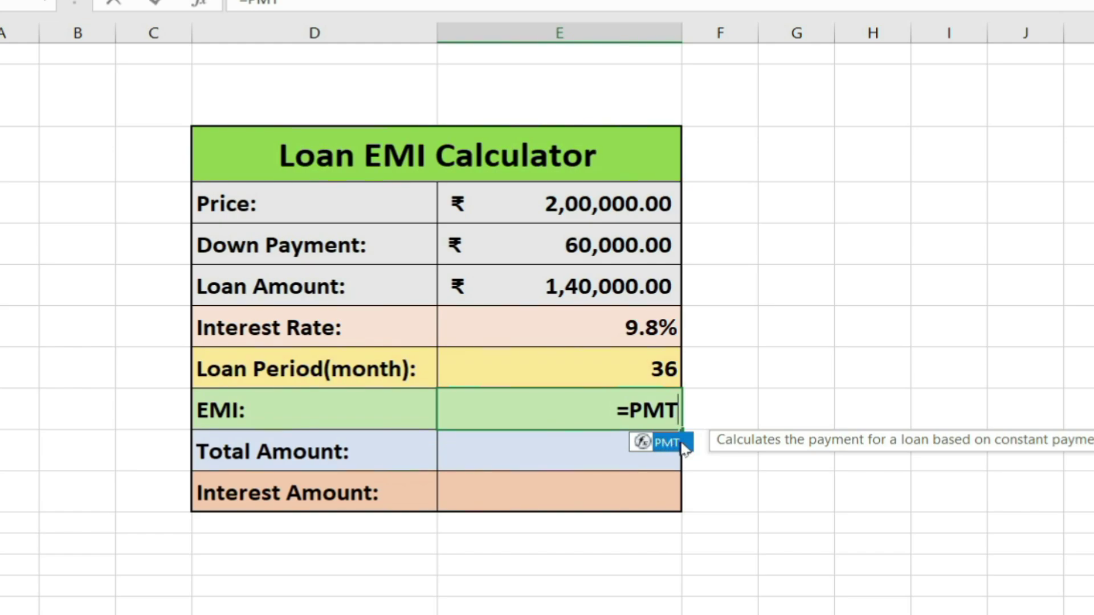
double_click(664, 444)
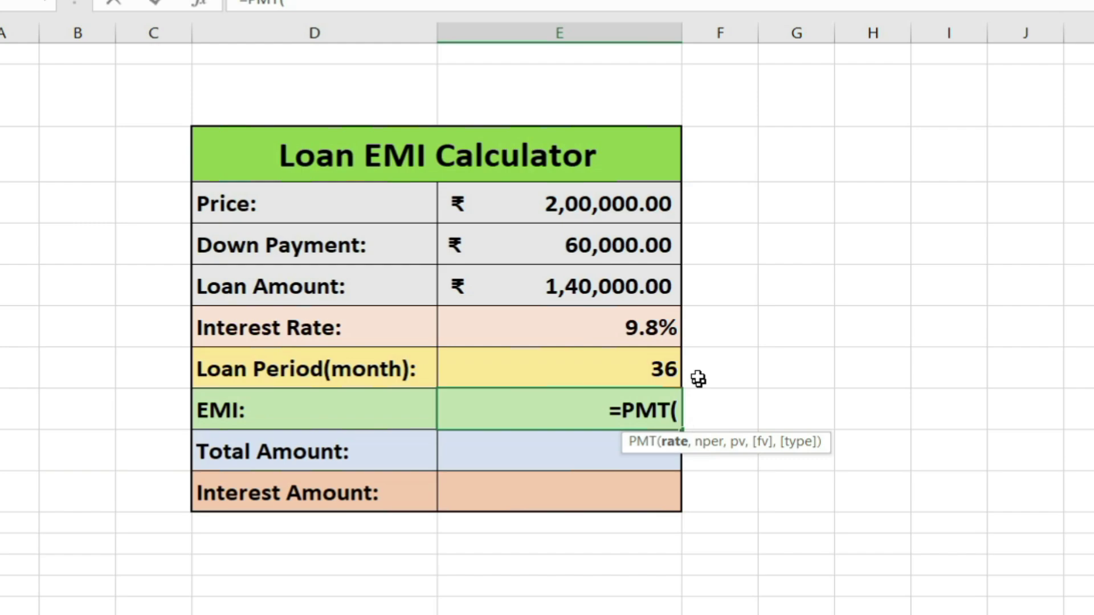
click(613, 327)
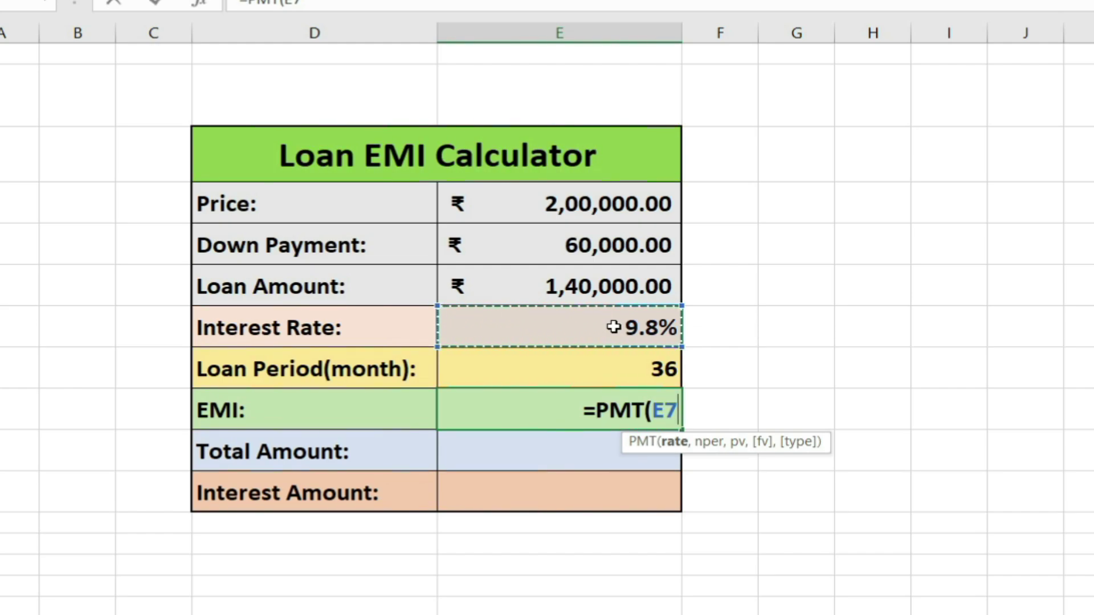
text(/)
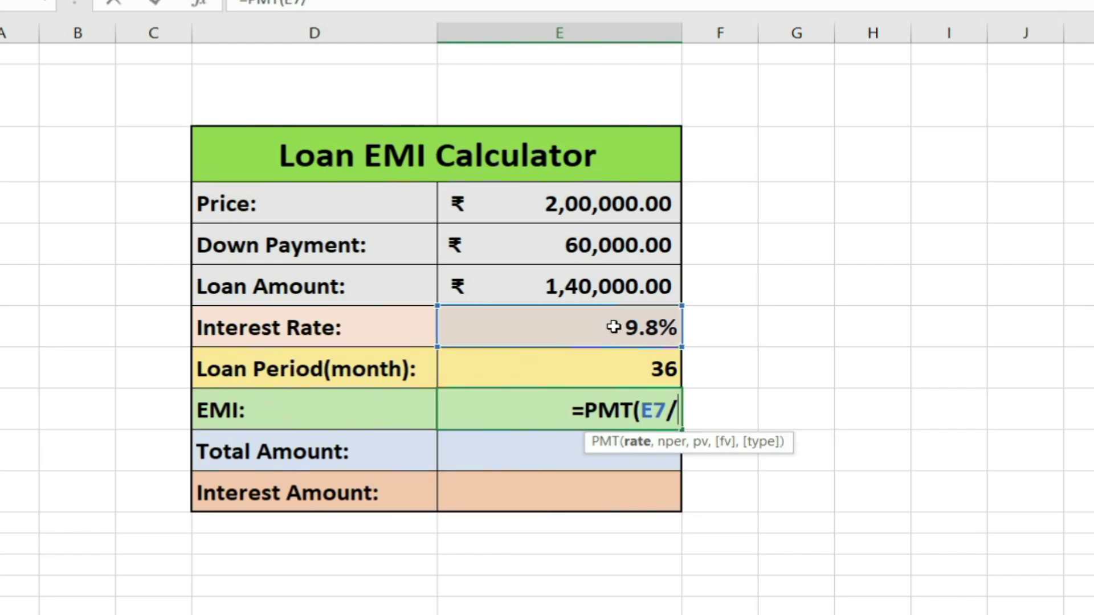
text(12)
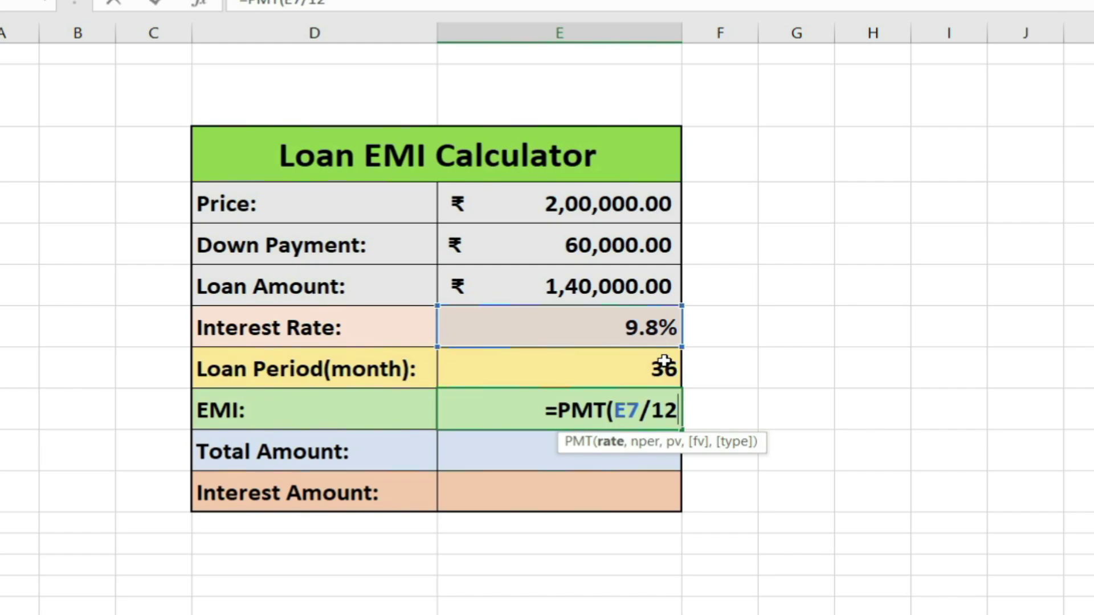
text(,)
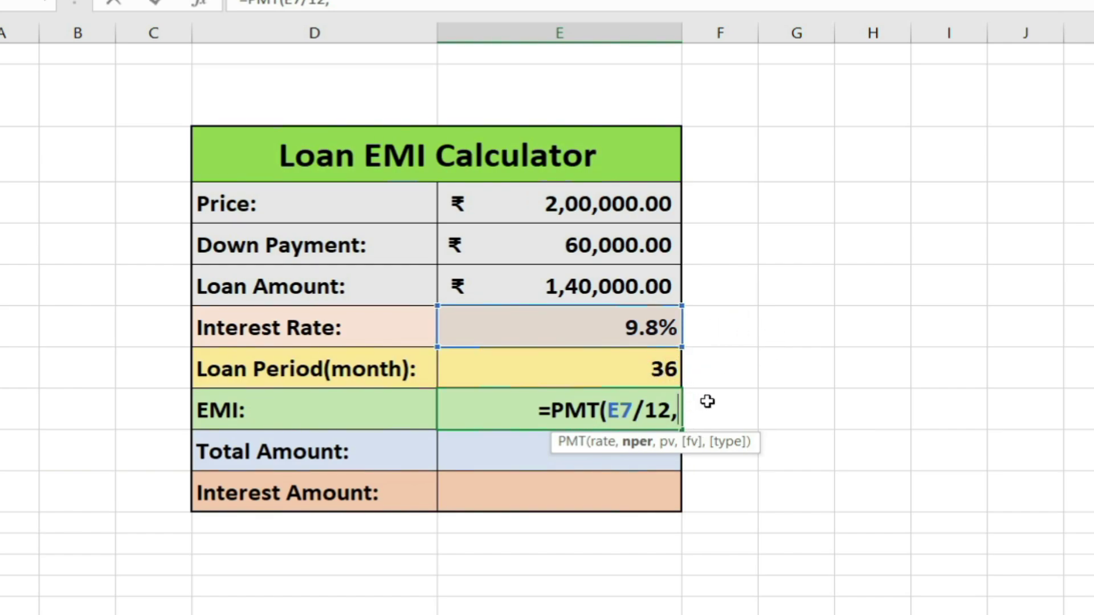
click(634, 370)
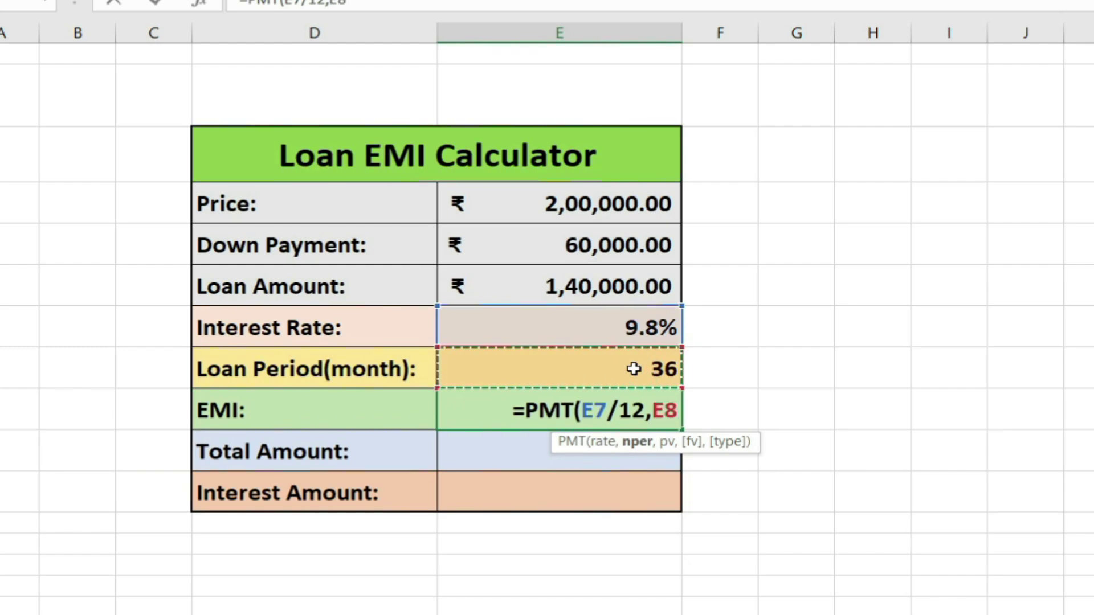
text(,)
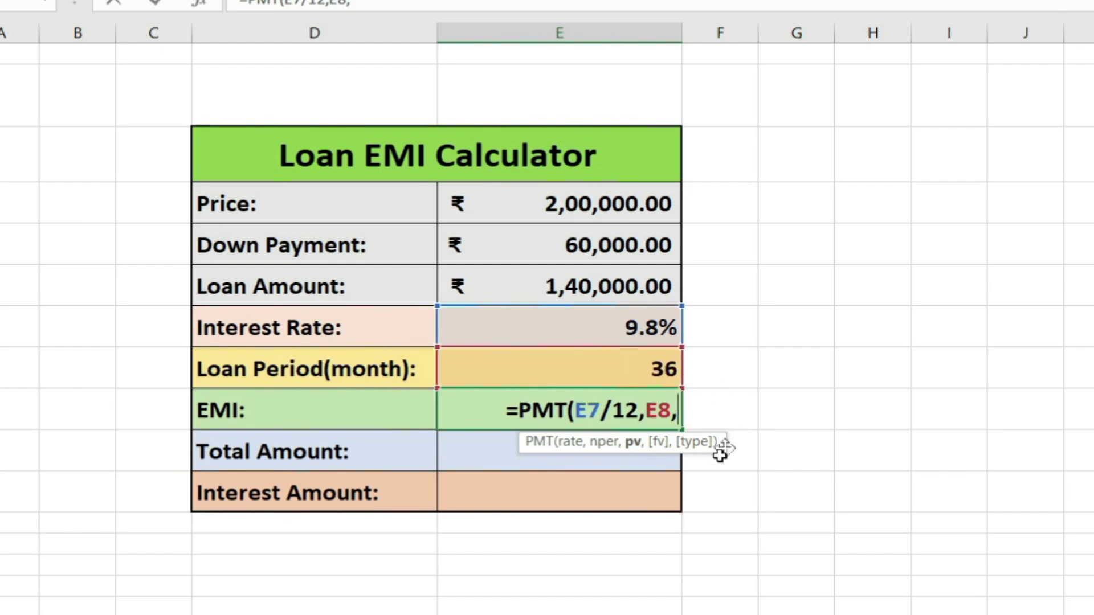
click(622, 279)
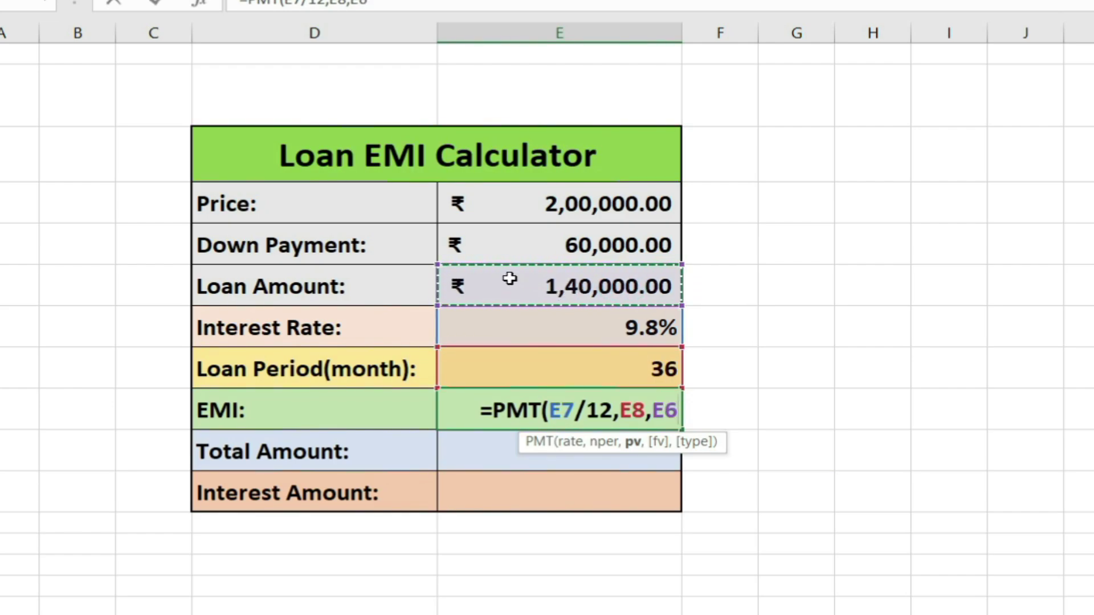
key(Return)
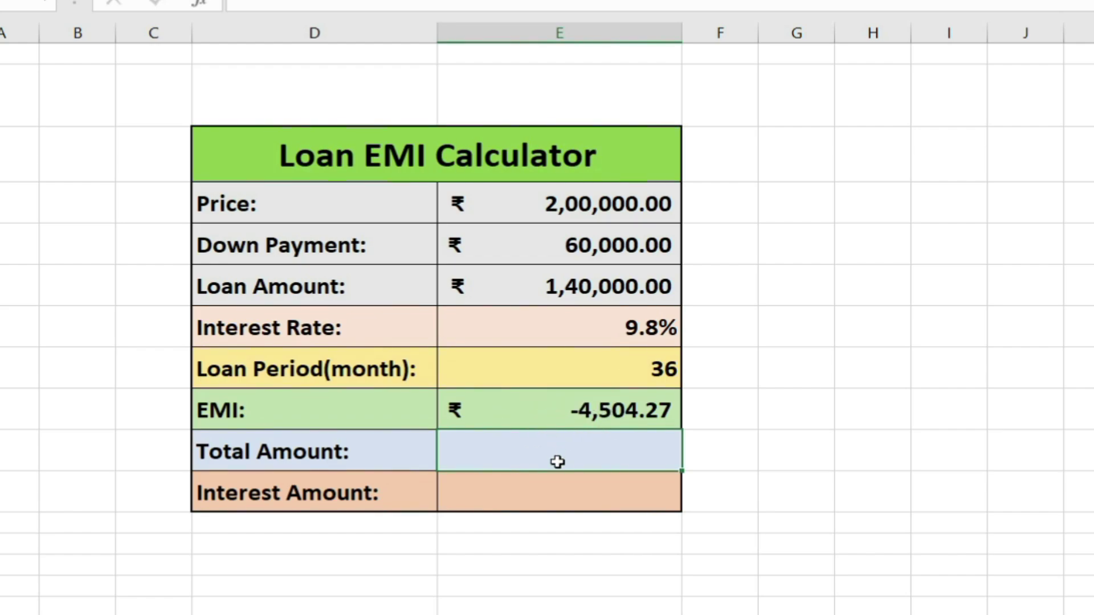
- Negate the EMI formula so it reads =-PMT(E7/12,E8,E6)
click(557, 398)
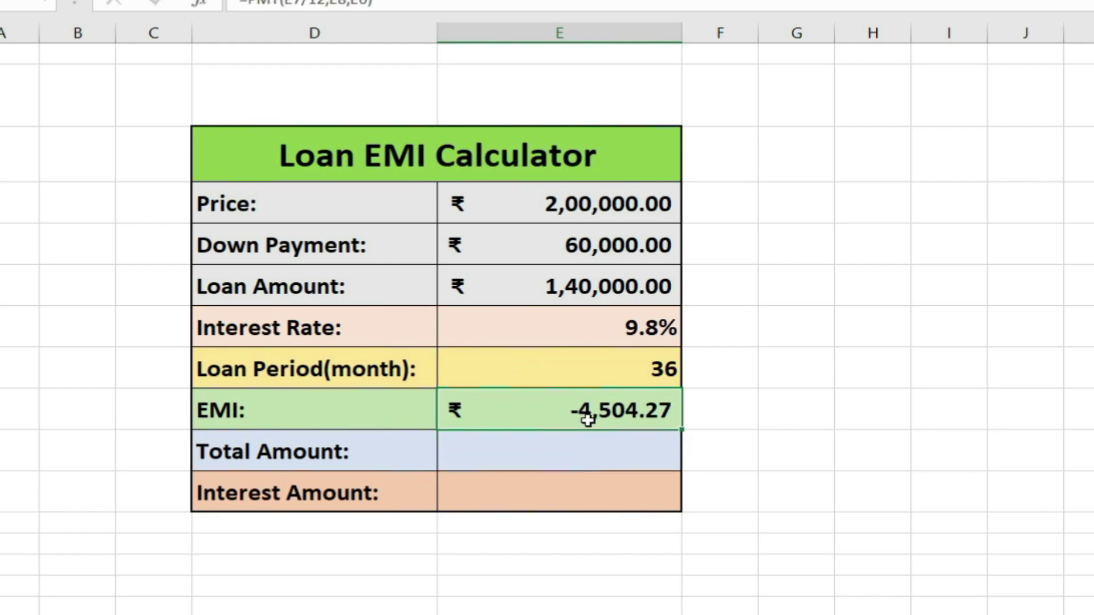
click(588, 422)
click(248, 4)
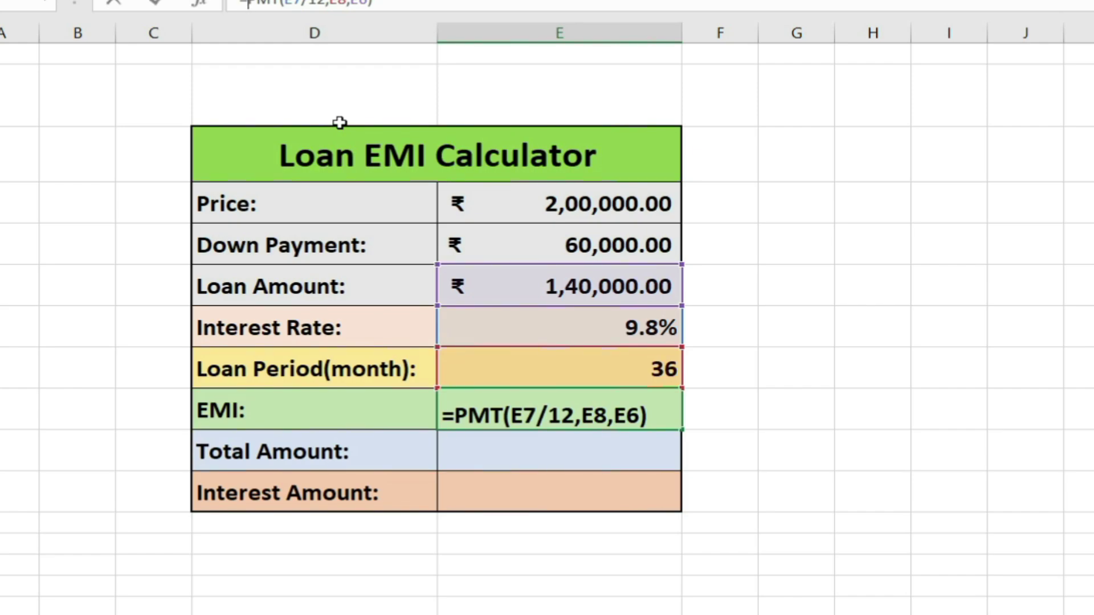
text(-)
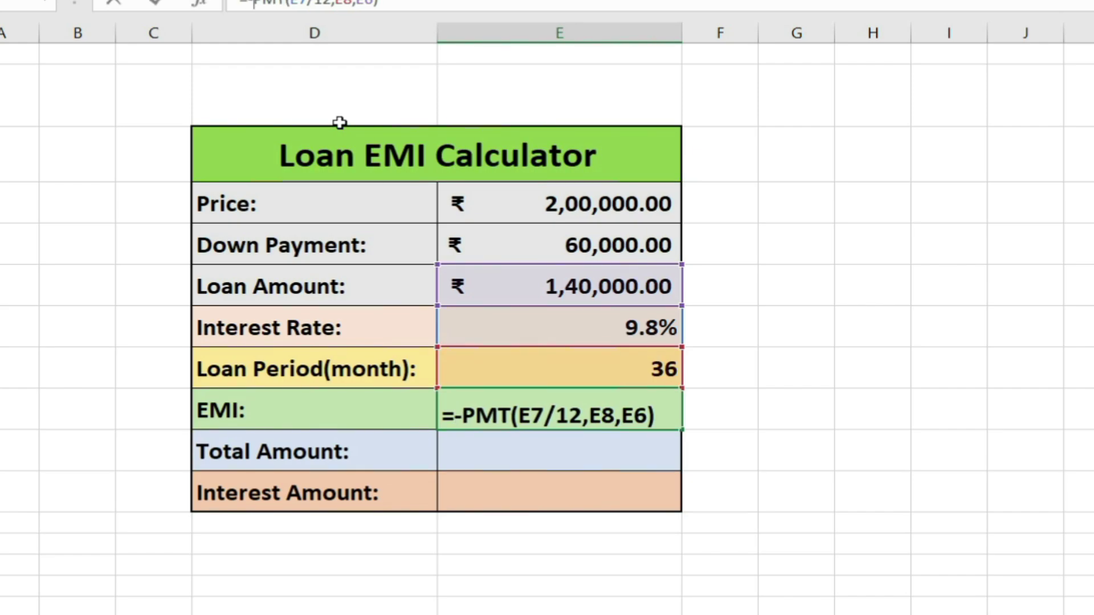
key(Return)
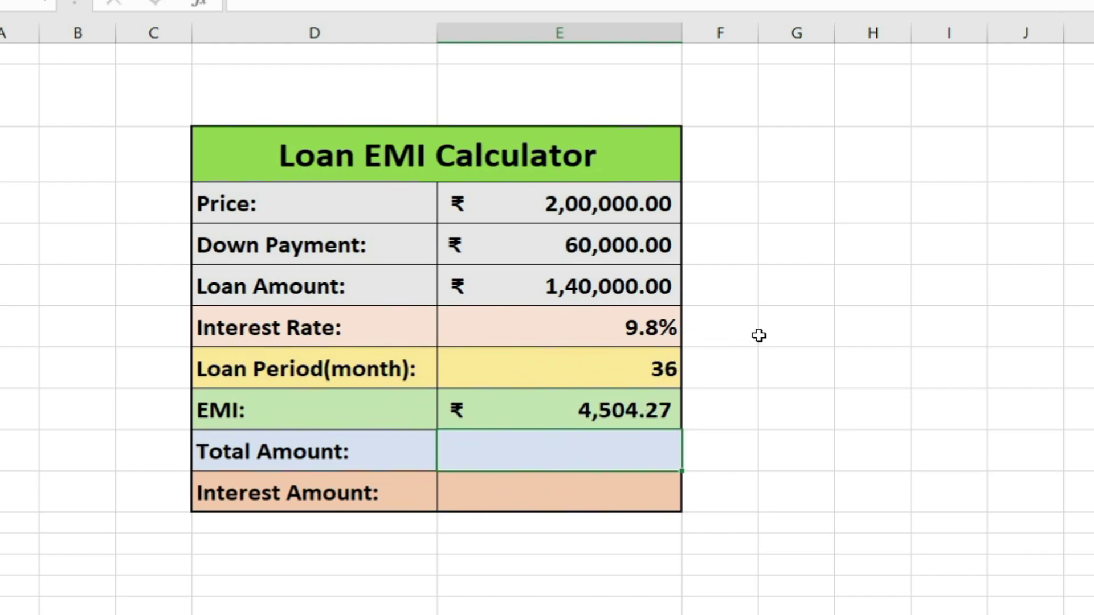
- Calculate the total amount as EMI times loan period with the formula =E9*E8
click(597, 491)
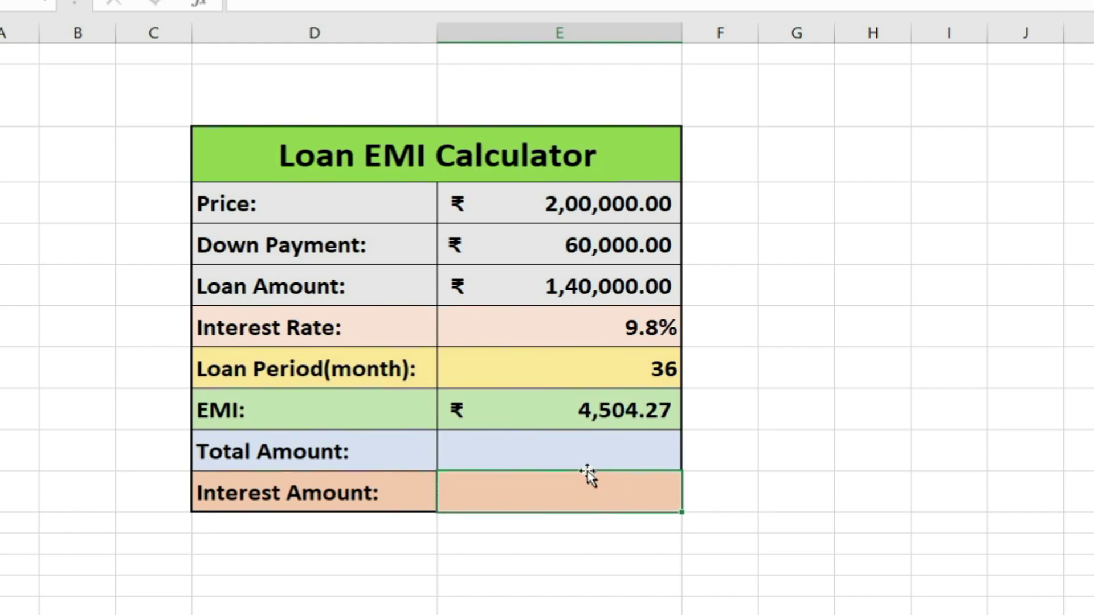
click(577, 454)
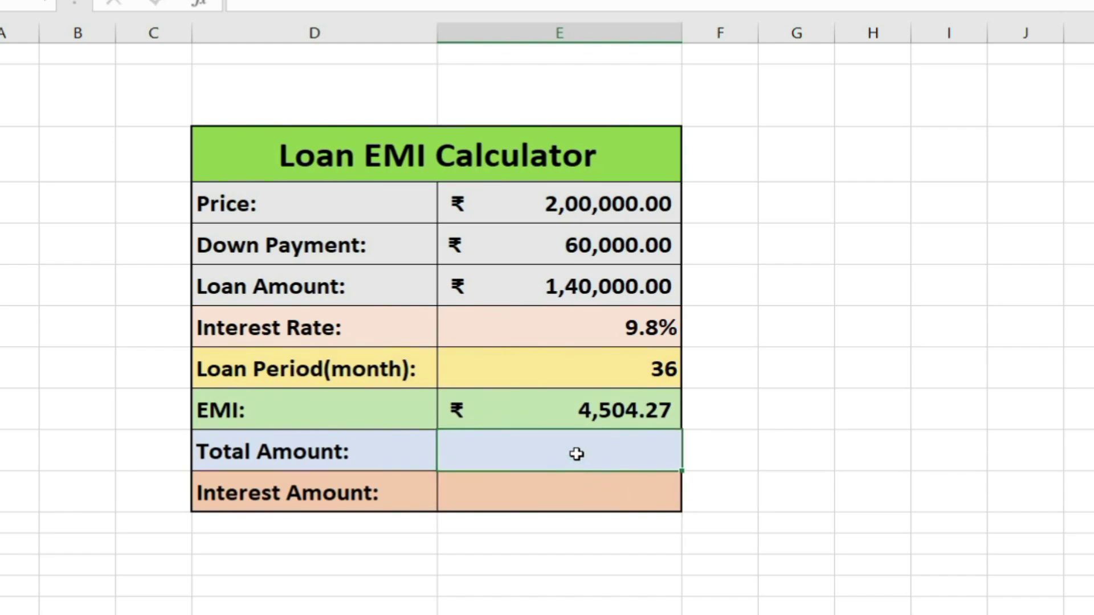
text(=)
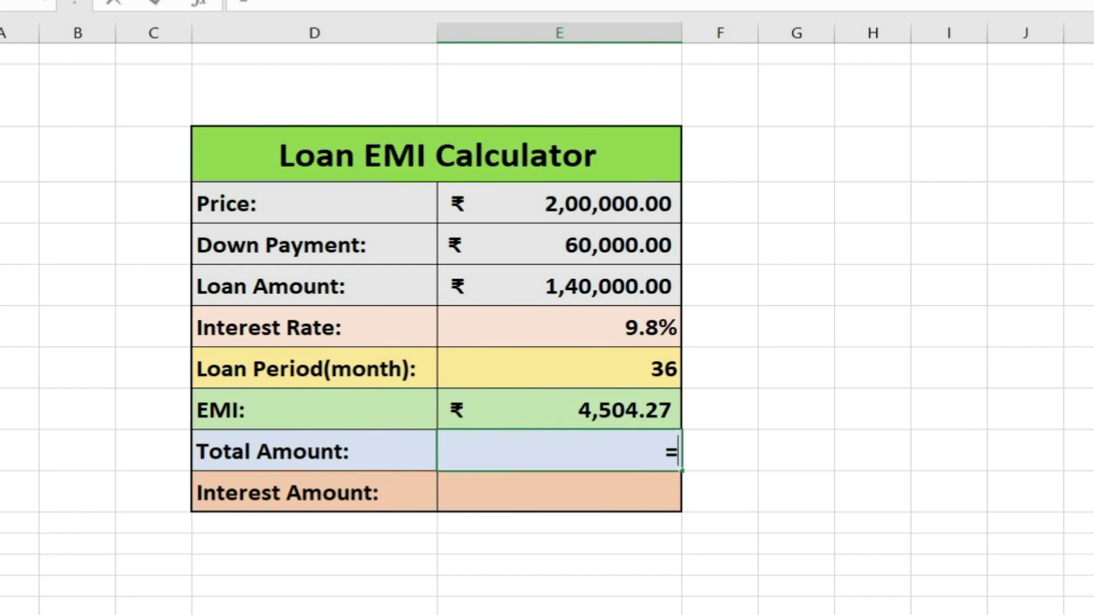
click(595, 408)
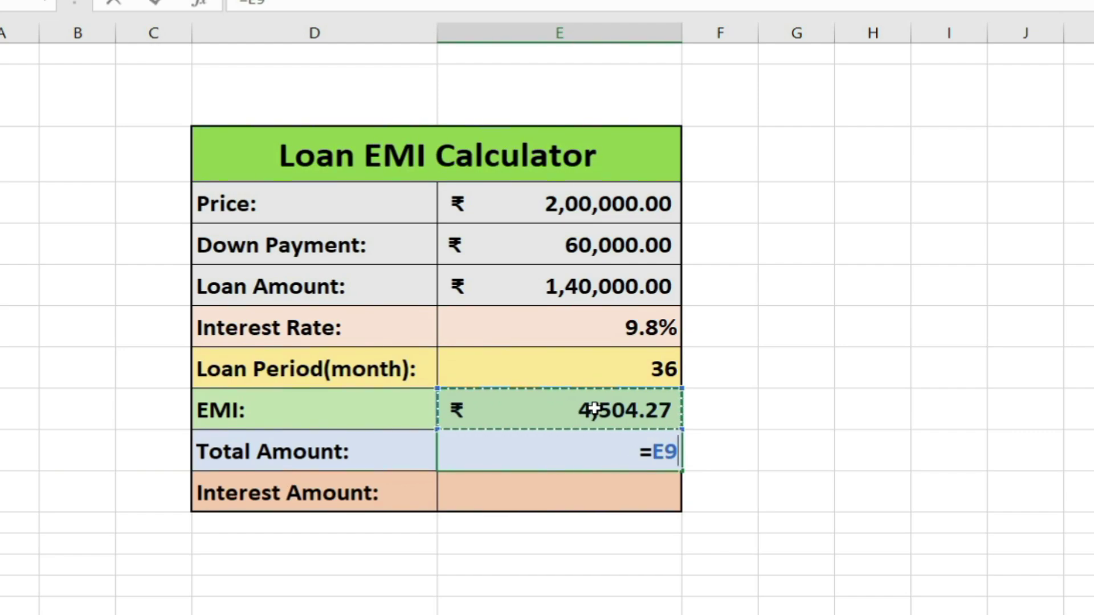
text(*)
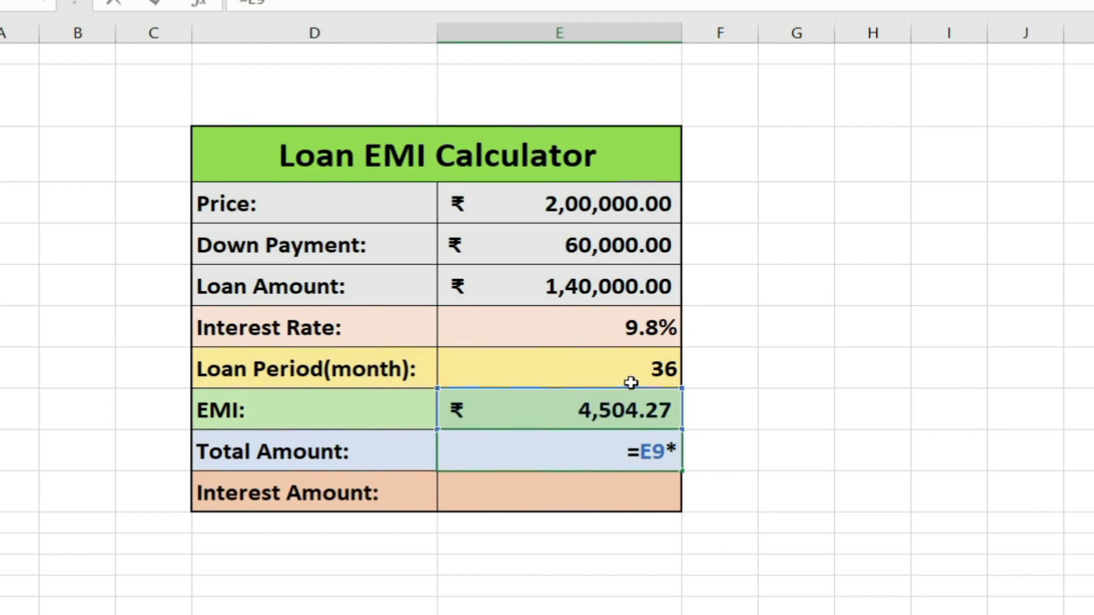
click(644, 368)
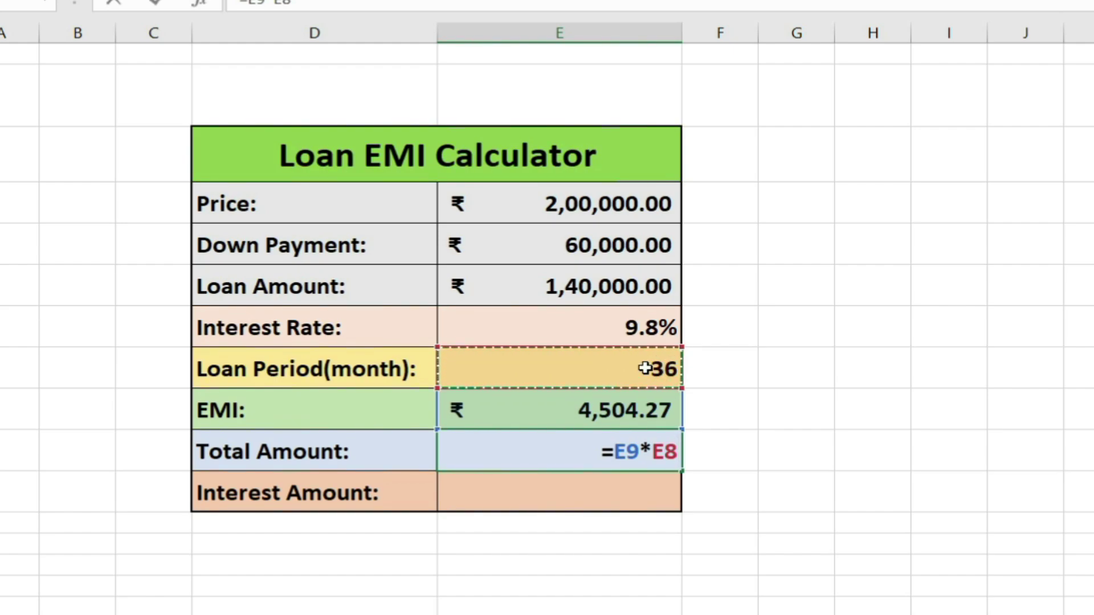
key(Return)
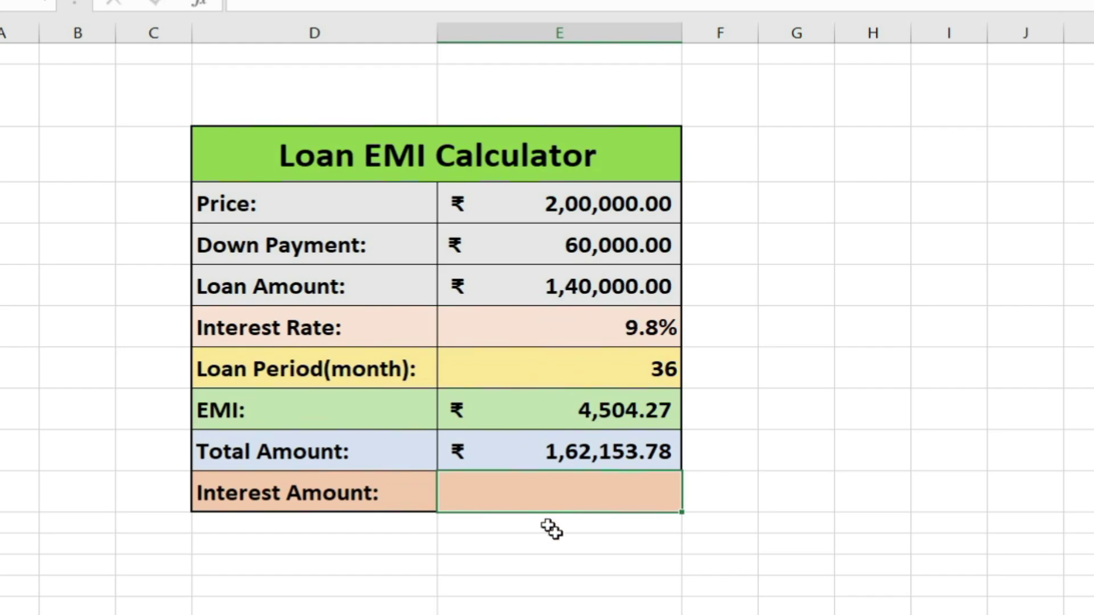
key(Up)
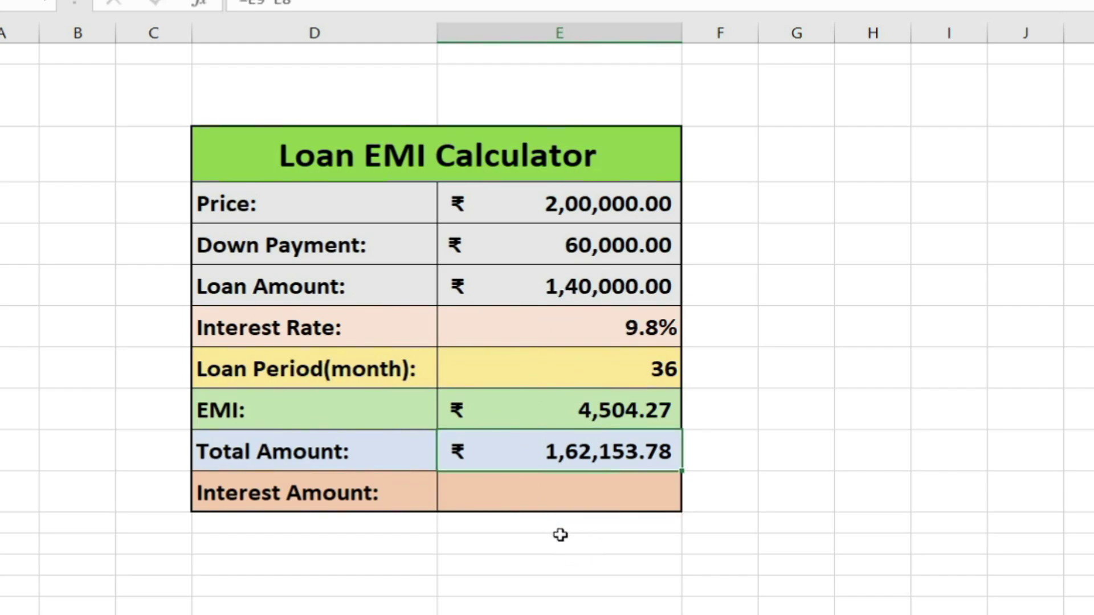
- Calculate the interest amount as total amount minus loan amount with the formula =E10-E6
click(616, 503)
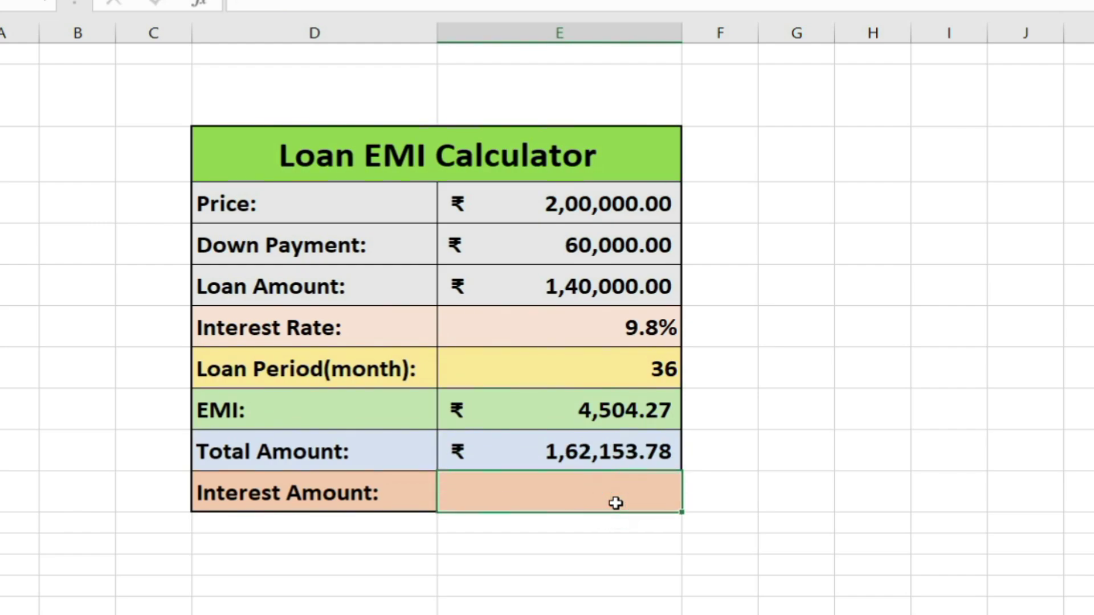
text(=)
click(613, 444)
text(-)
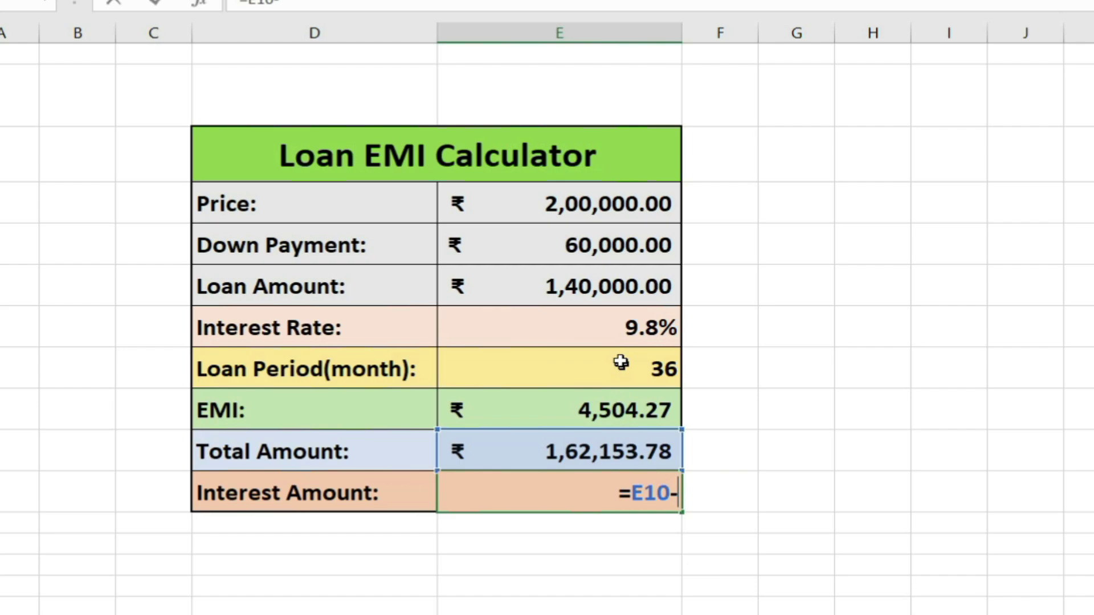
click(605, 297)
key(Return)
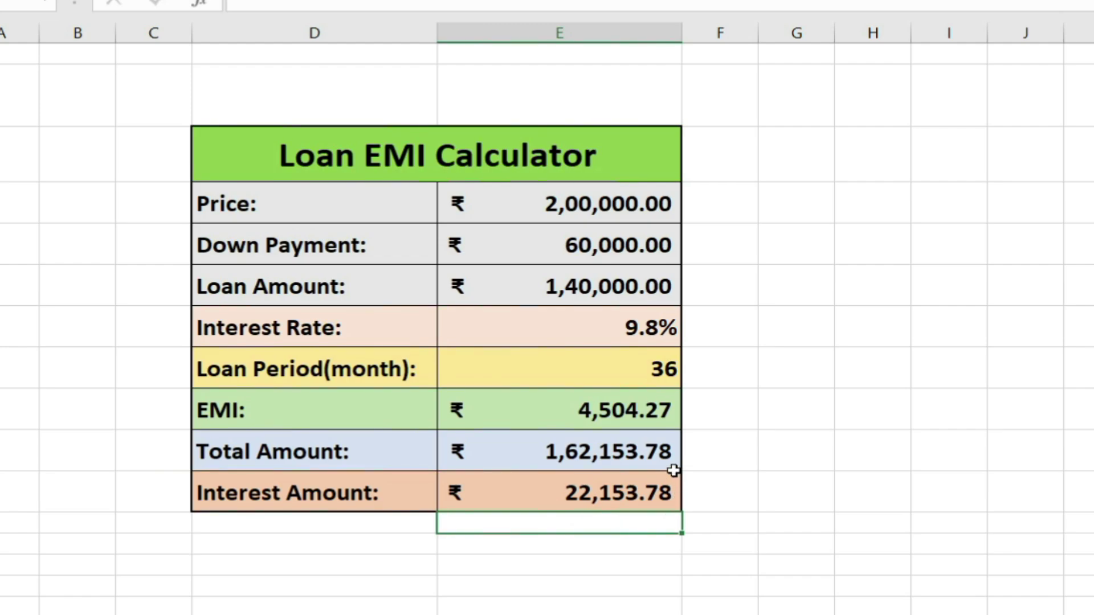
- Add the label "Final price of the Product" in column D directly below Interest Amount
click(340, 591)
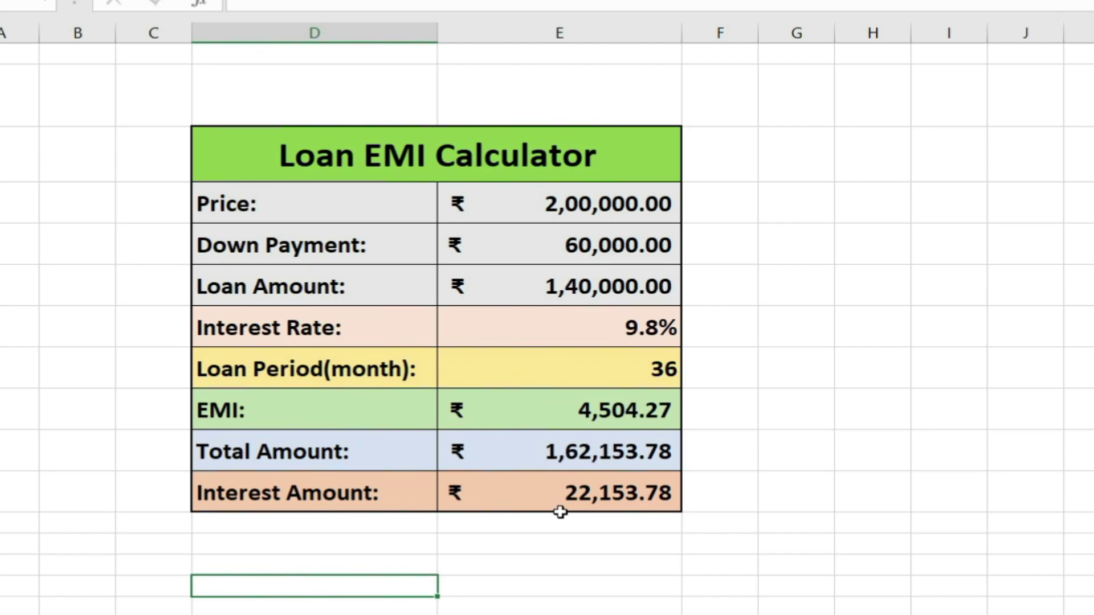
click(350, 530)
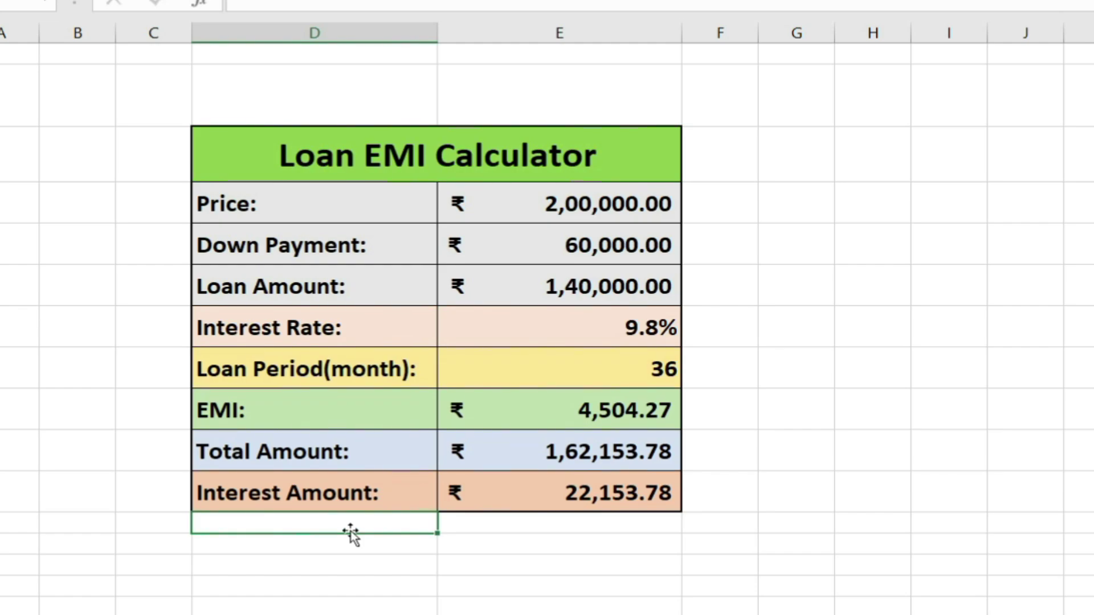
text(Final price of the Product)
click(509, 566)
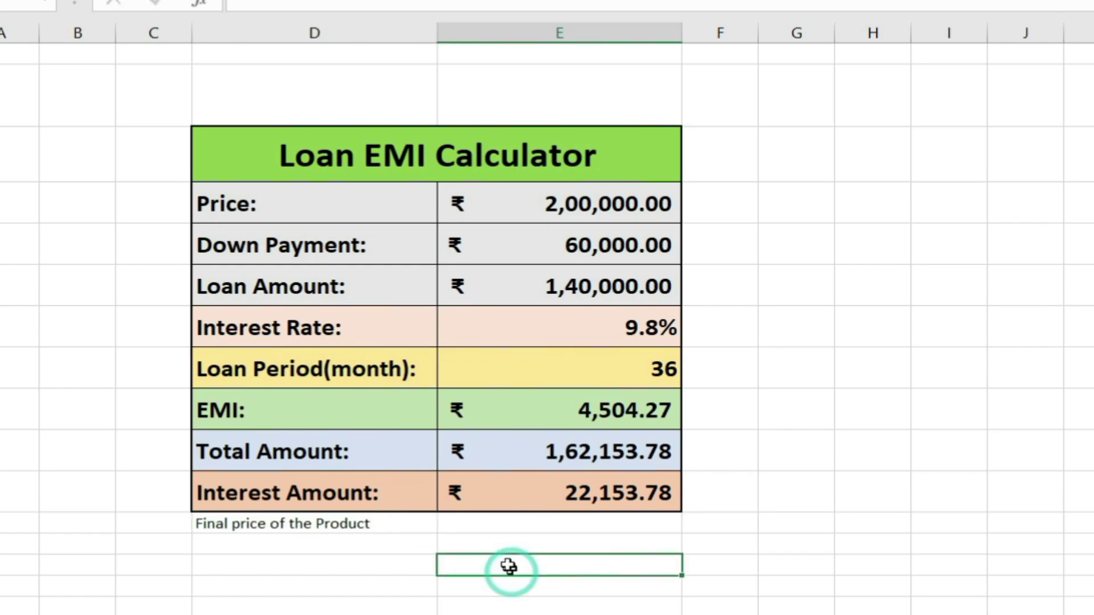
- Copy the Interest Amount row's formatting to the final price label and value cells, and autofit column D to the label
click(246, 491)
click(45, 1)
click(256, 524)
double_click(437, 31)
click(535, 493)
click(45, 1)
click(570, 528)
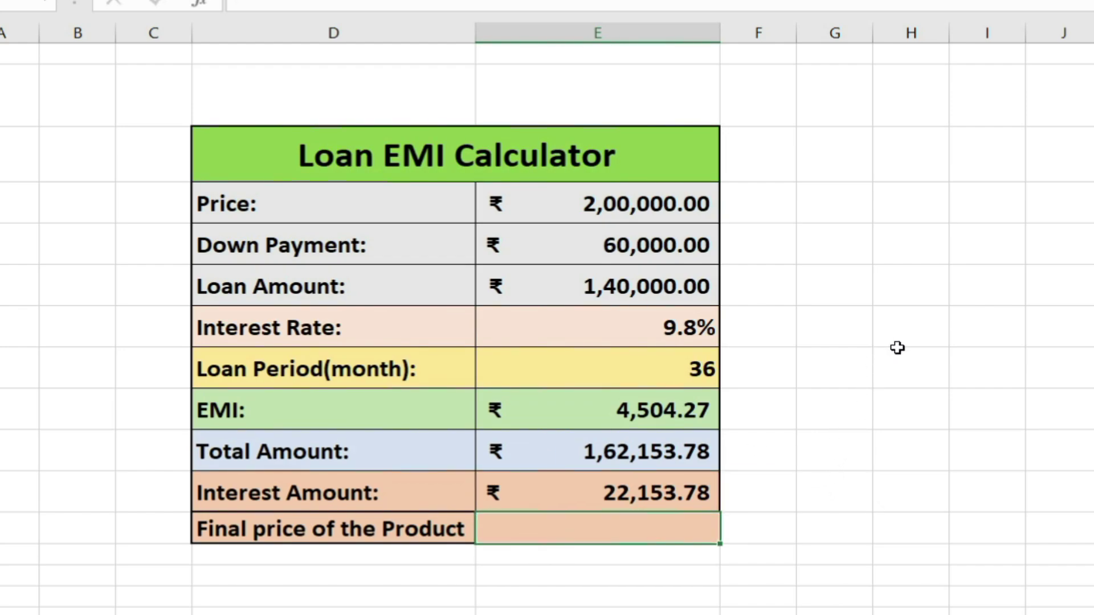
- Calculate the final price of the product as total amount plus down payment with the formula =E10+E5
text(=)
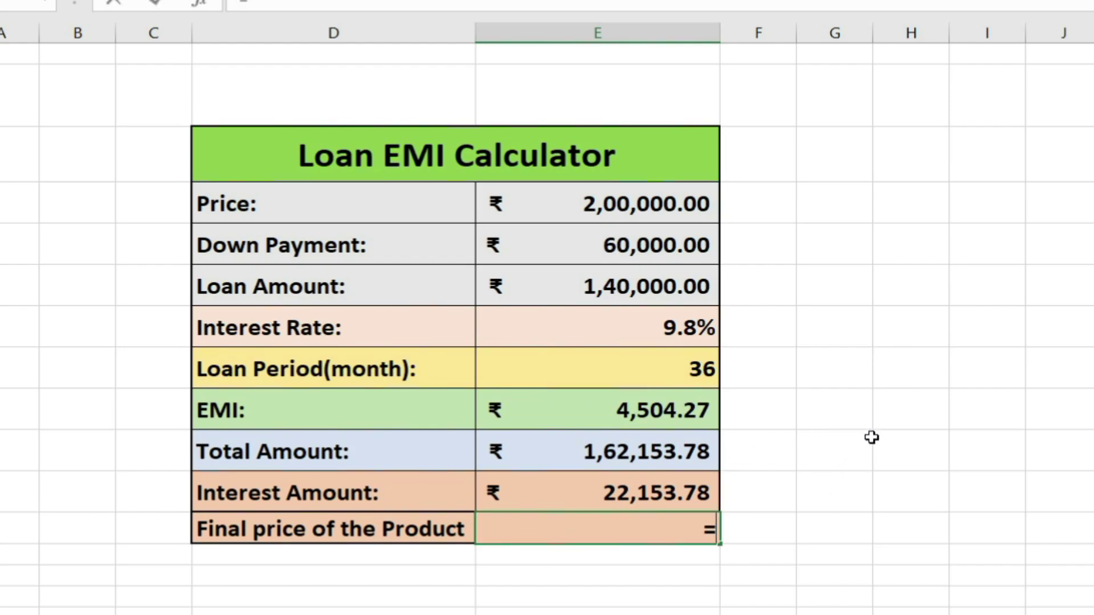
click(605, 463)
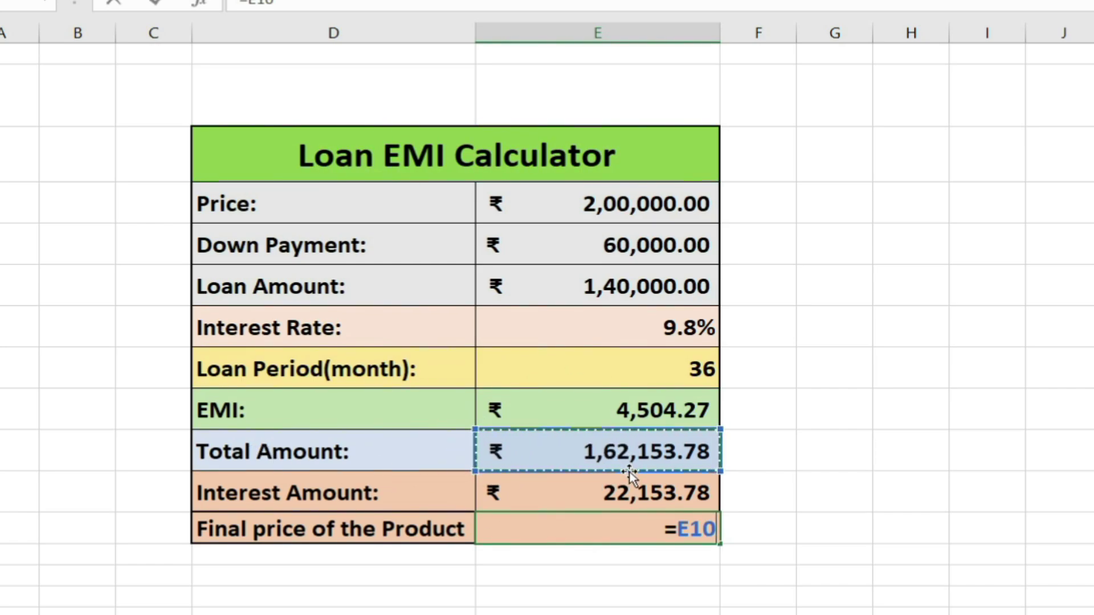
text(+)
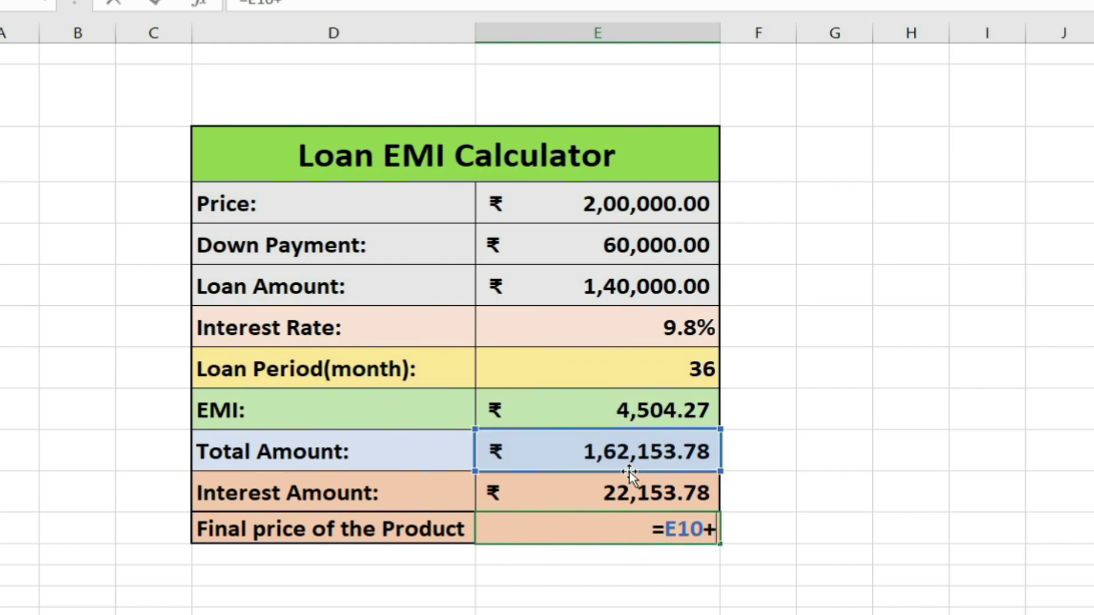
click(650, 254)
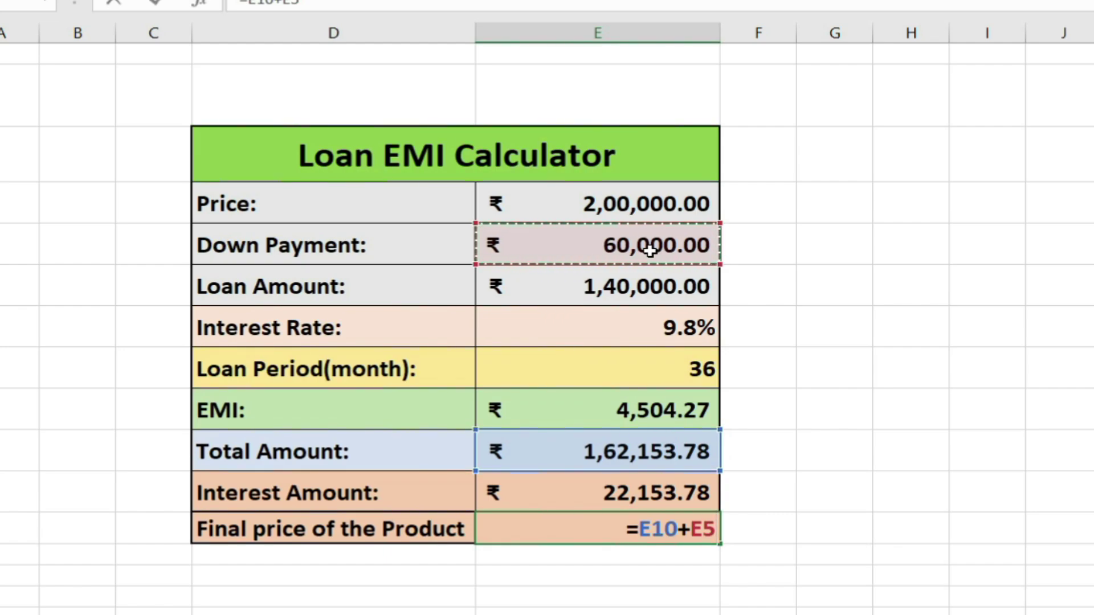
key(Return)
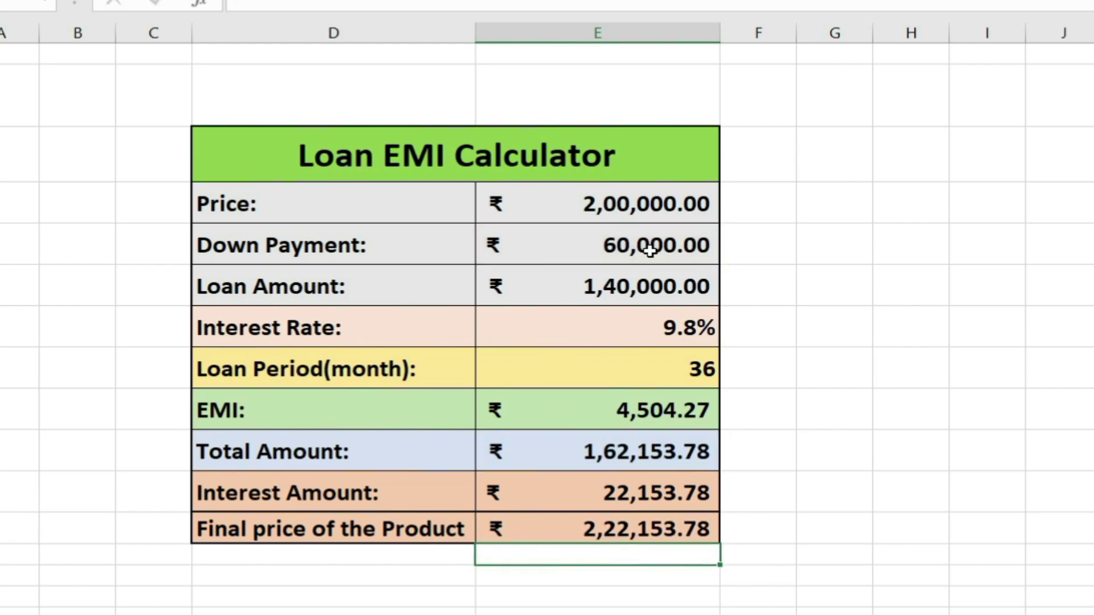